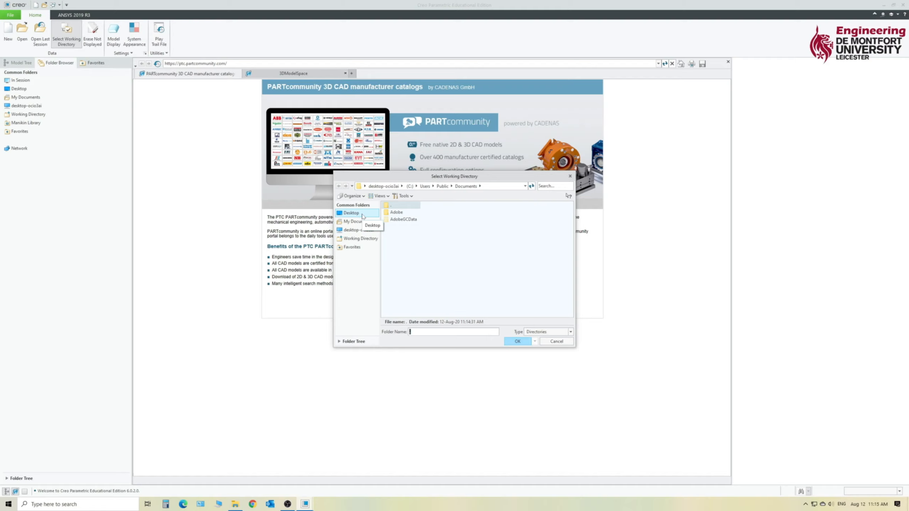
Set the working directory to the Creo Primer folder on the Desktop.
click(362, 215)
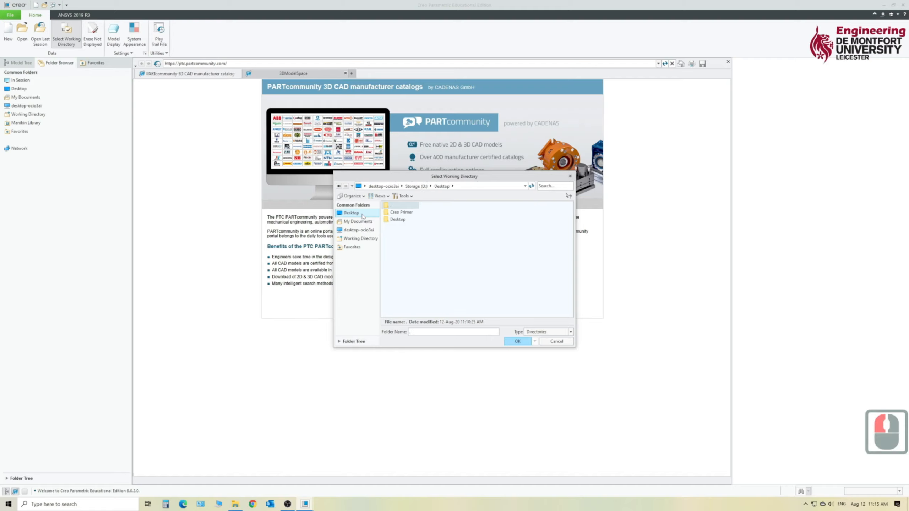
double_click(402, 213)
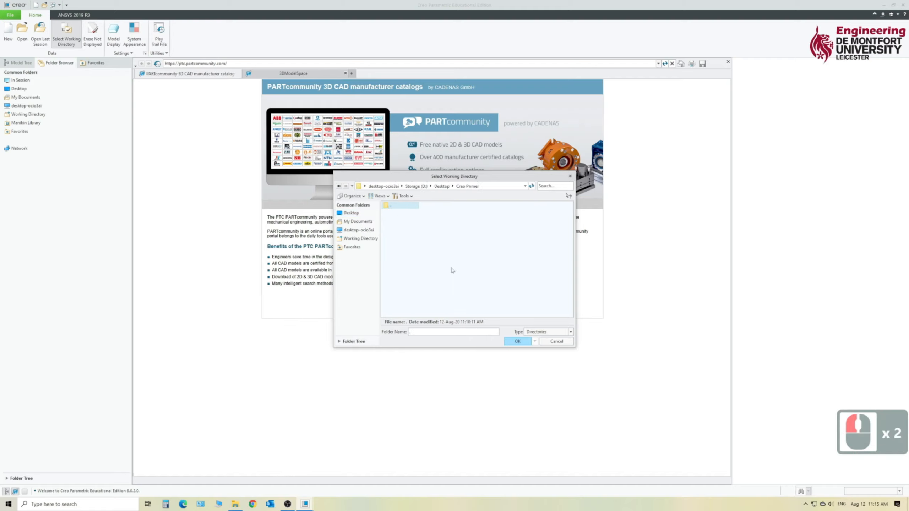
click(516, 341)
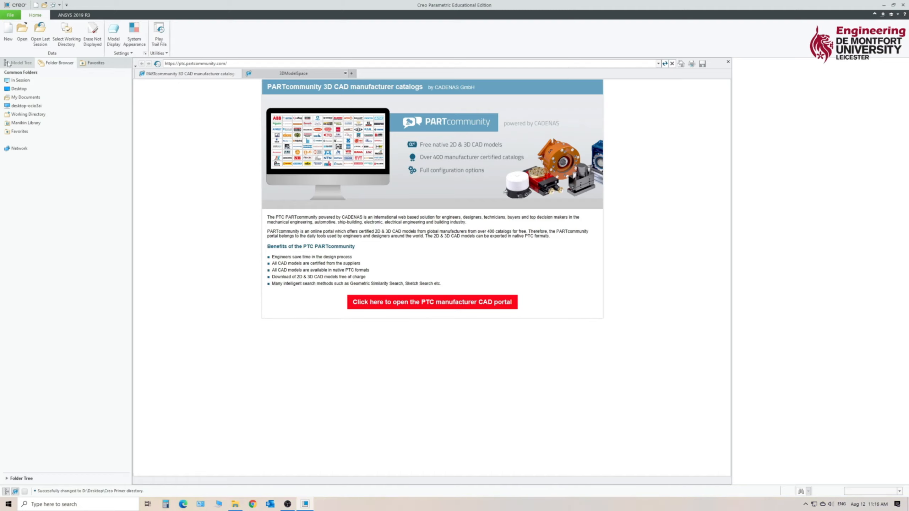
Create a new solid part file named CORNER_CUBE without using the default template.
click(7, 38)
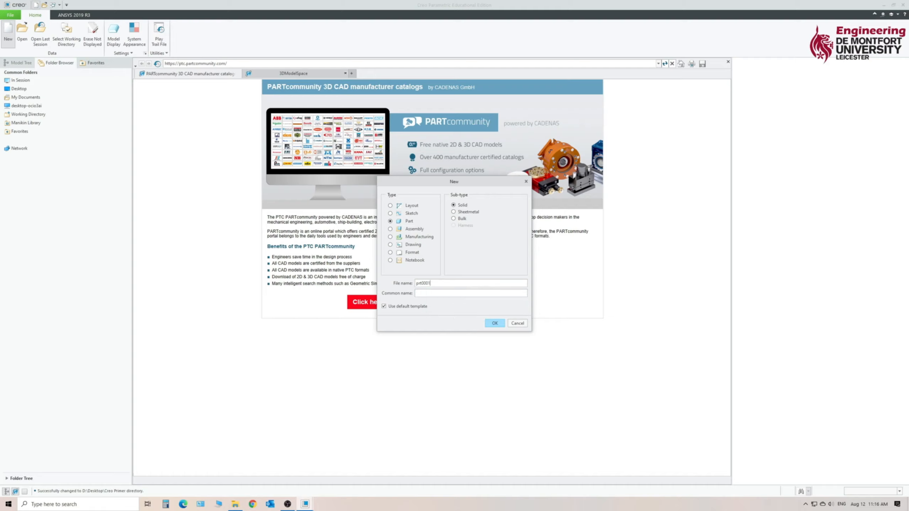
double_click(414, 283)
key(Caps_Lock)
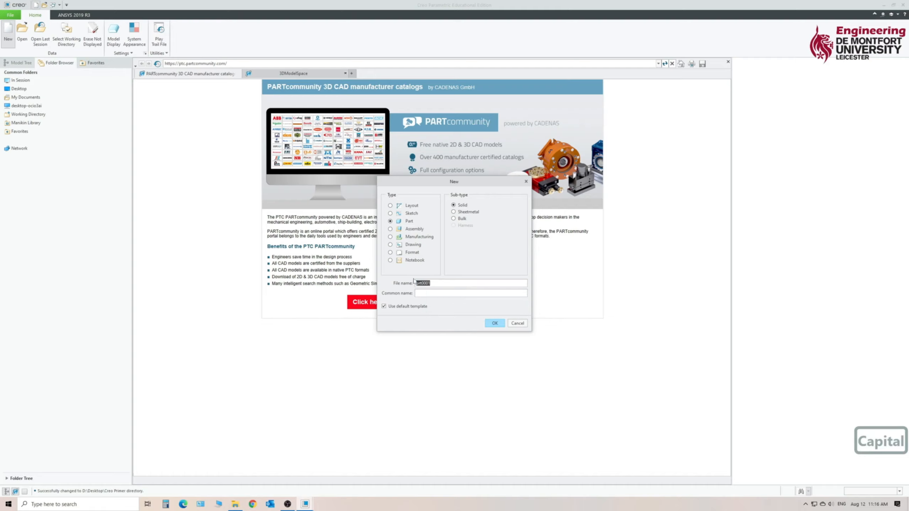
text(CORNER_)
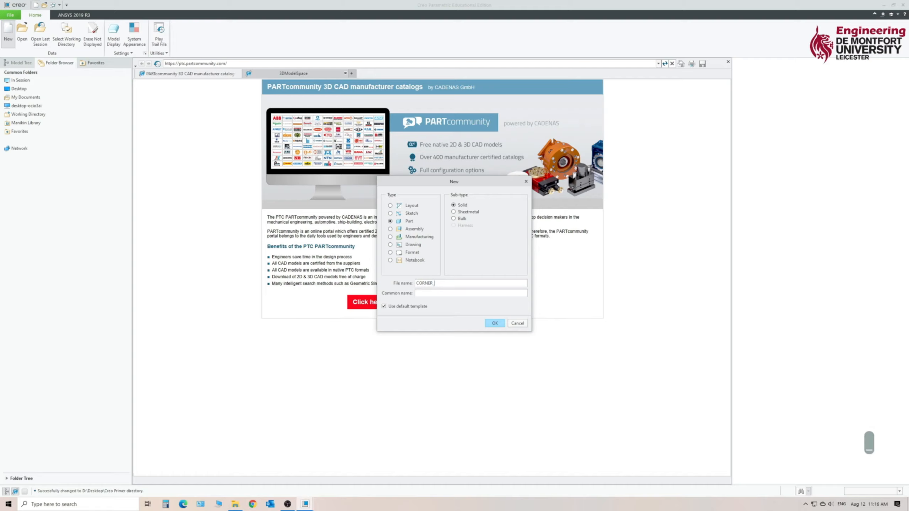
text(CUBE)
click(384, 306)
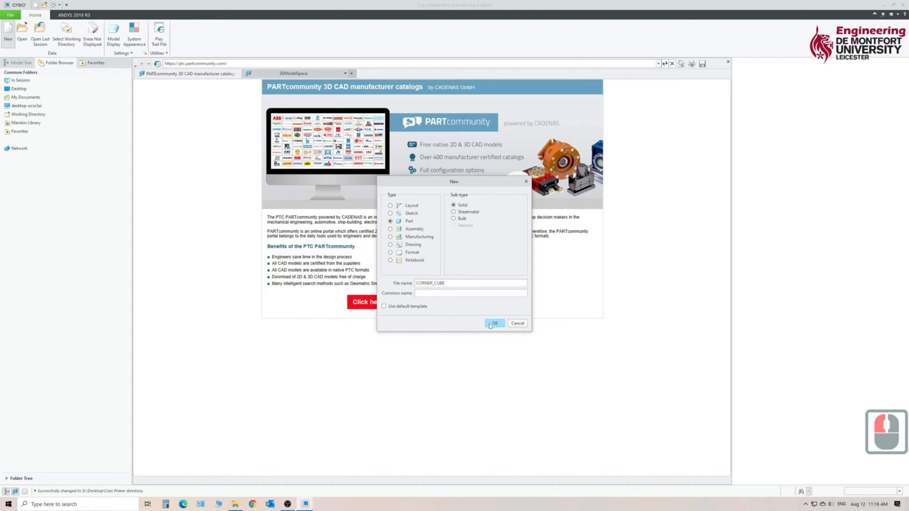
click(496, 326)
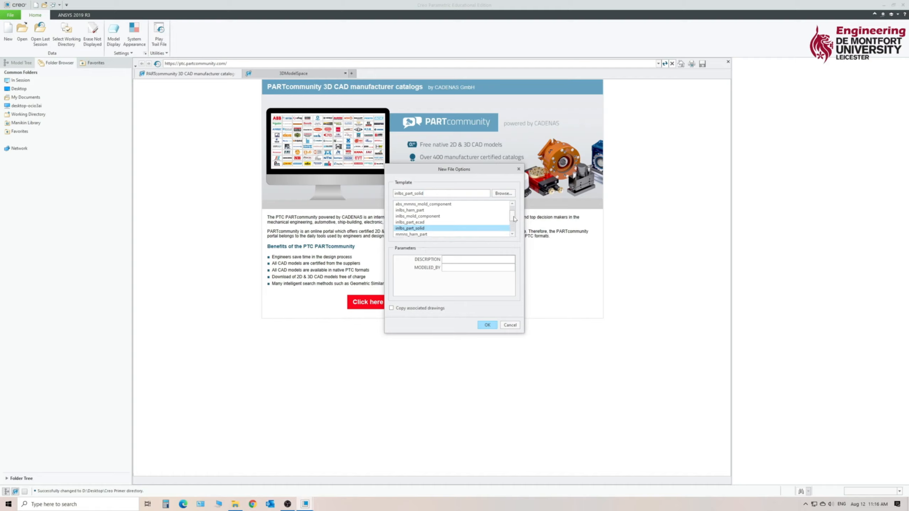
Choose the mmns_part_solid template for the new part.
click(513, 218)
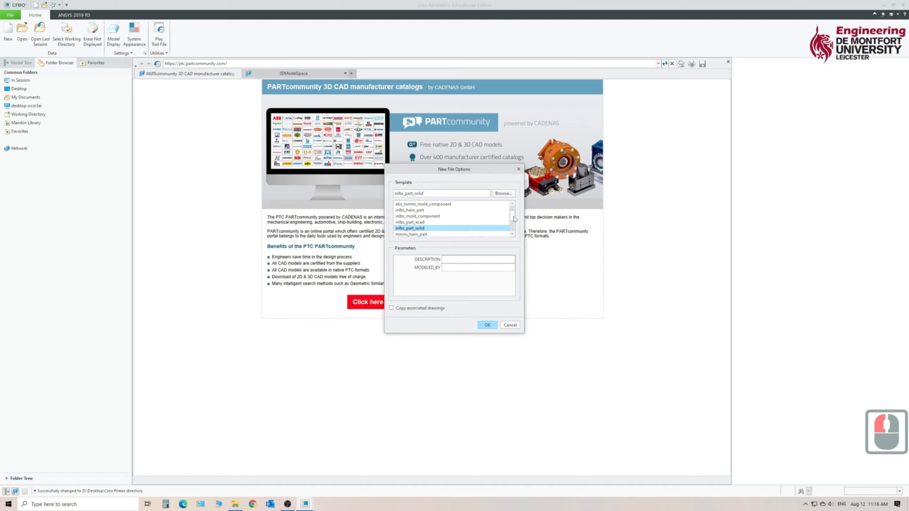
click(512, 234)
click(513, 234)
click(512, 235)
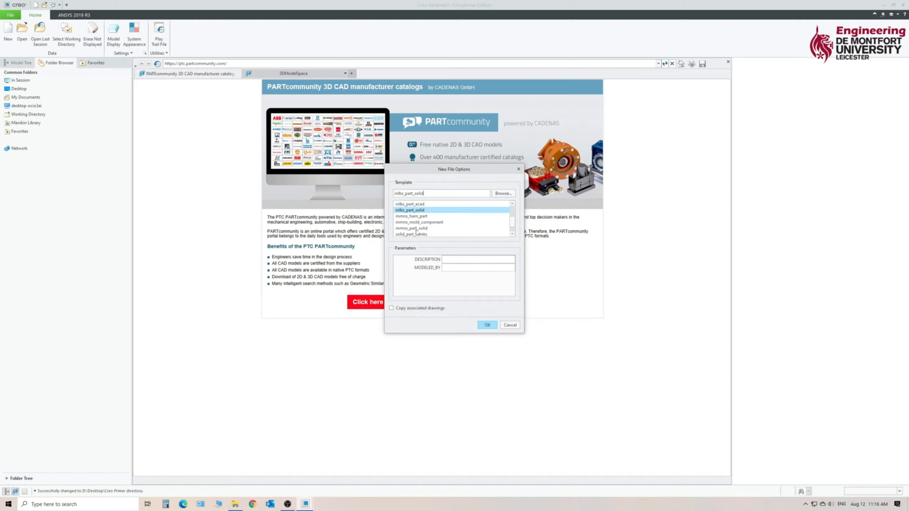
click(415, 229)
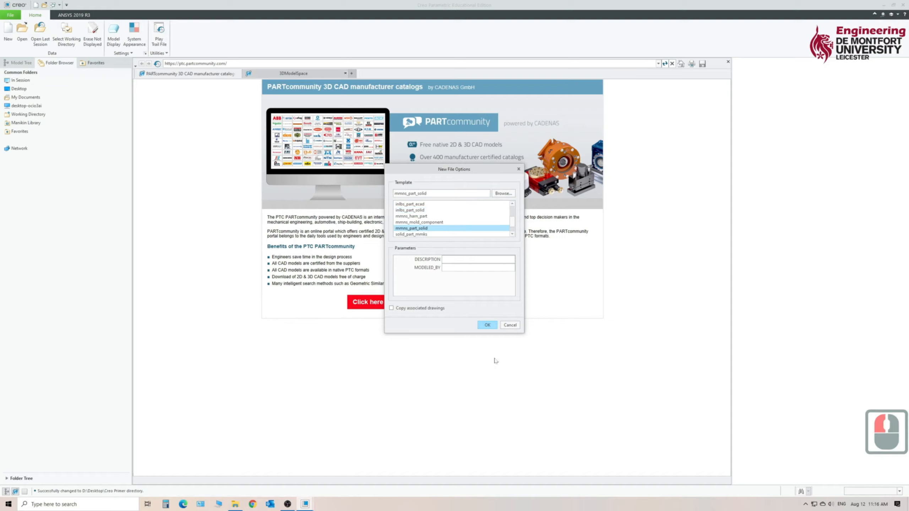
click(487, 326)
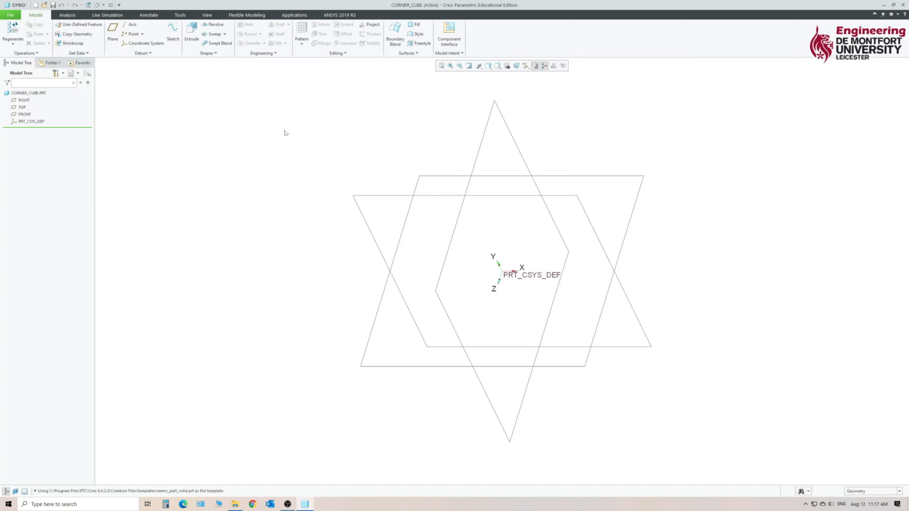
Turn off all datum display except the datum planes.
click(527, 66)
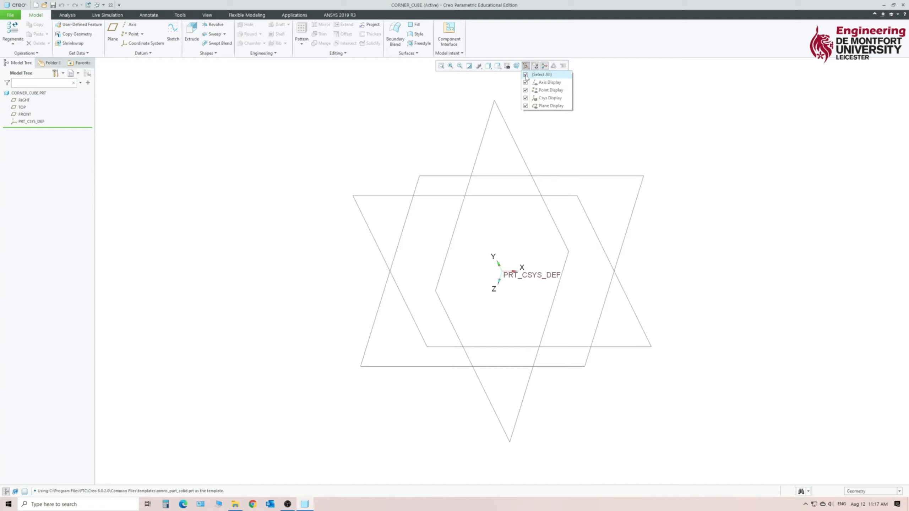
click(525, 75)
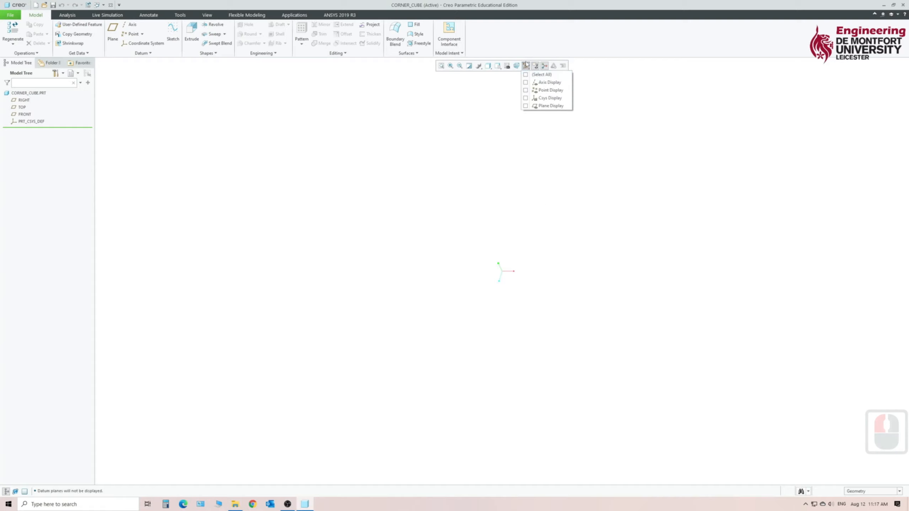
click(525, 106)
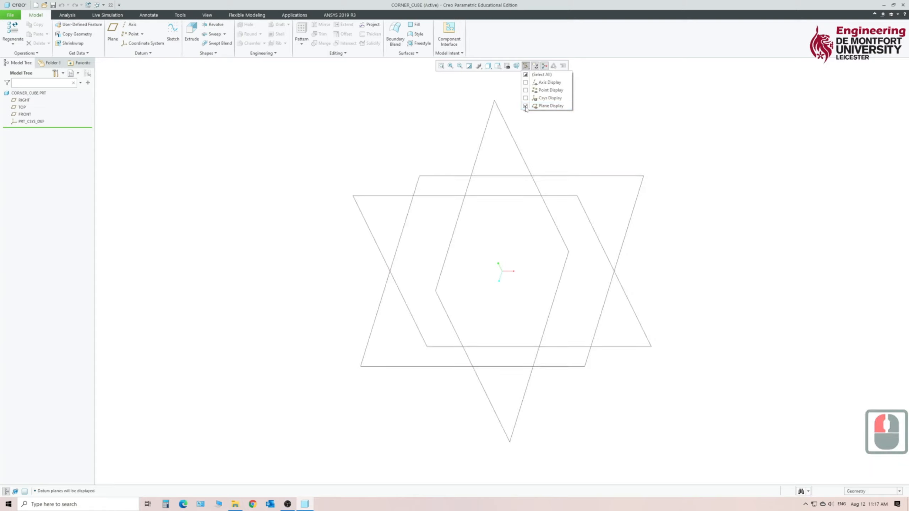
click(680, 149)
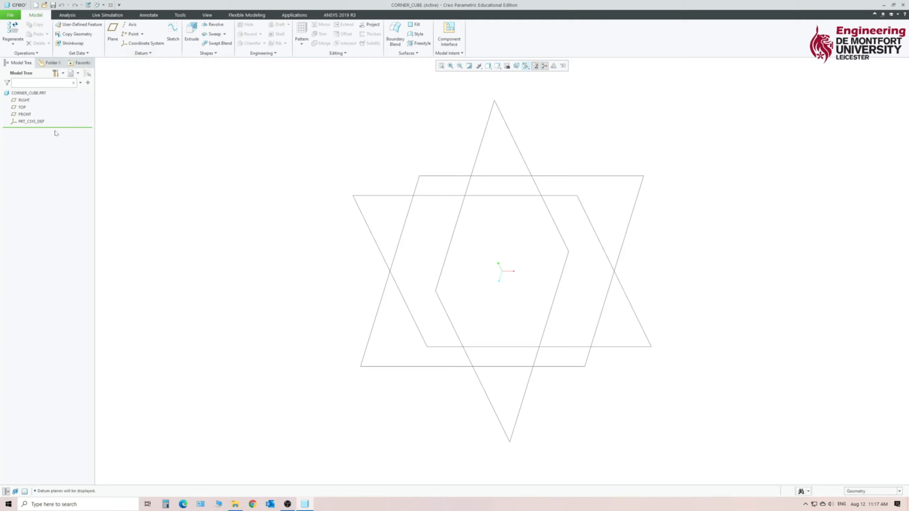
Start an Extrude on the FRONT plane and orient its sketching plane parallel to the screen.
click(24, 114)
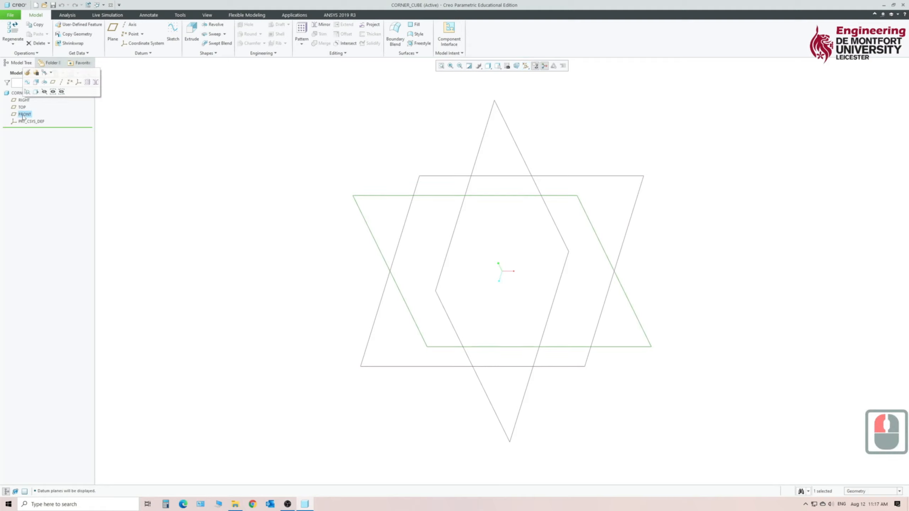
click(190, 40)
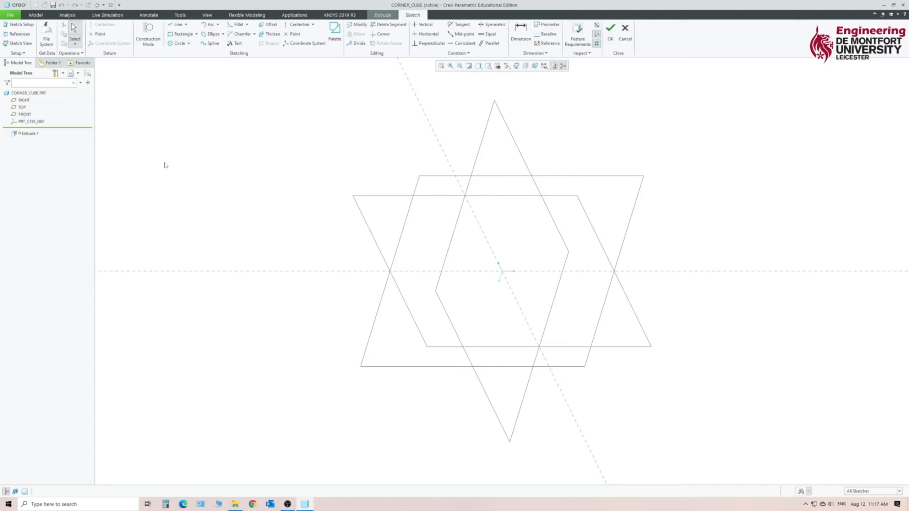
click(11, 46)
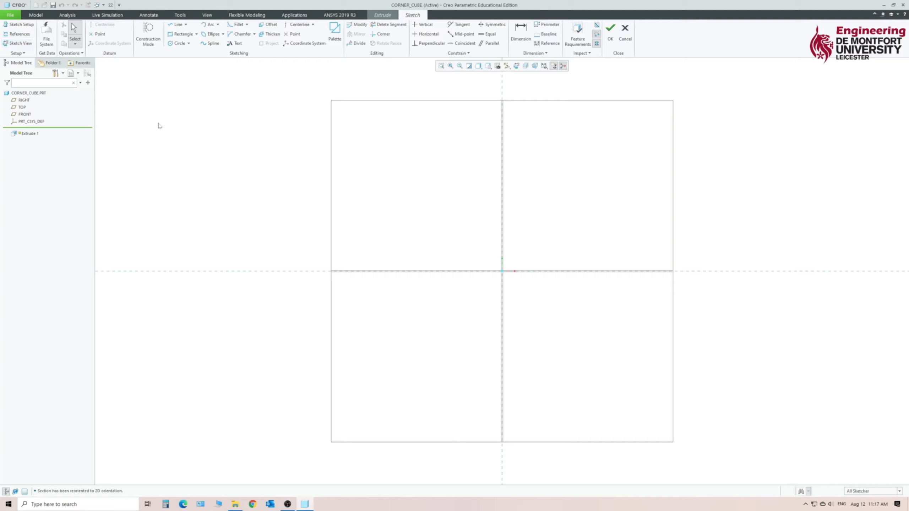
Sketch a center rectangle about 203 mm wide and 286 mm high, centred on the intersection of the reference lines.
click(196, 35)
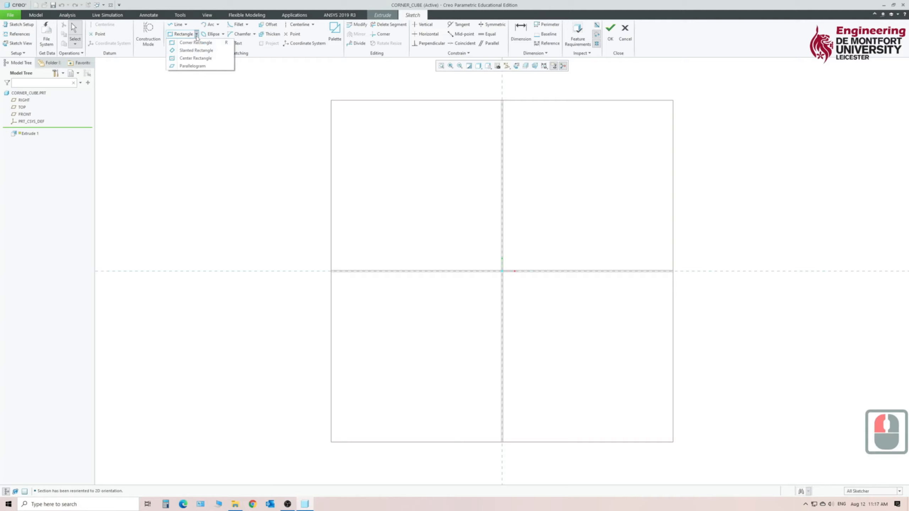
click(195, 58)
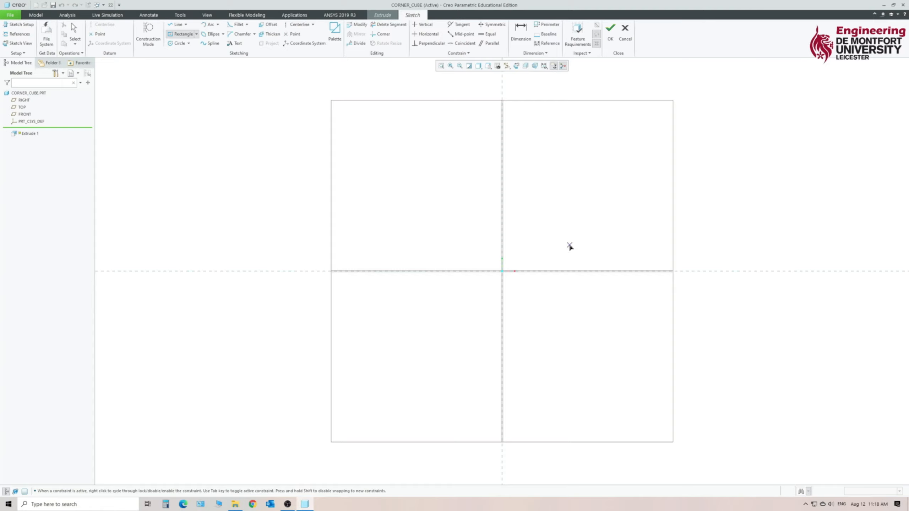
click(503, 271)
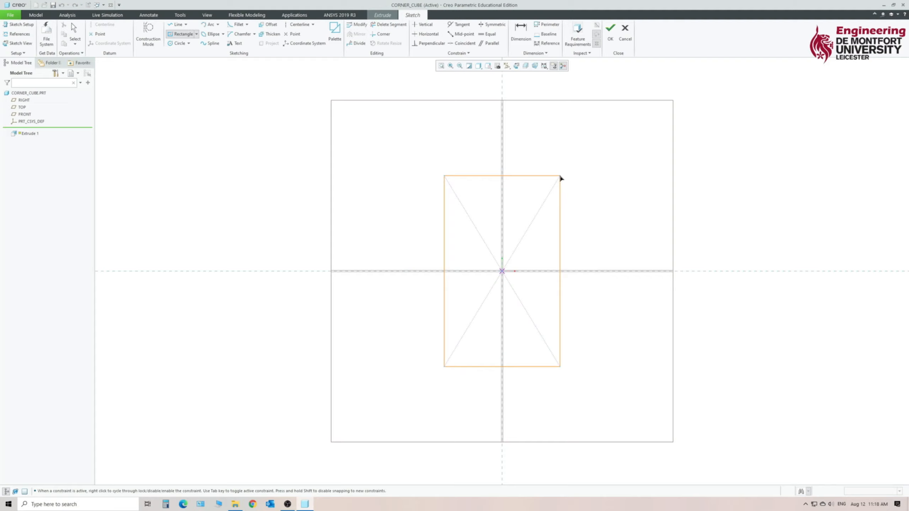
click(570, 176)
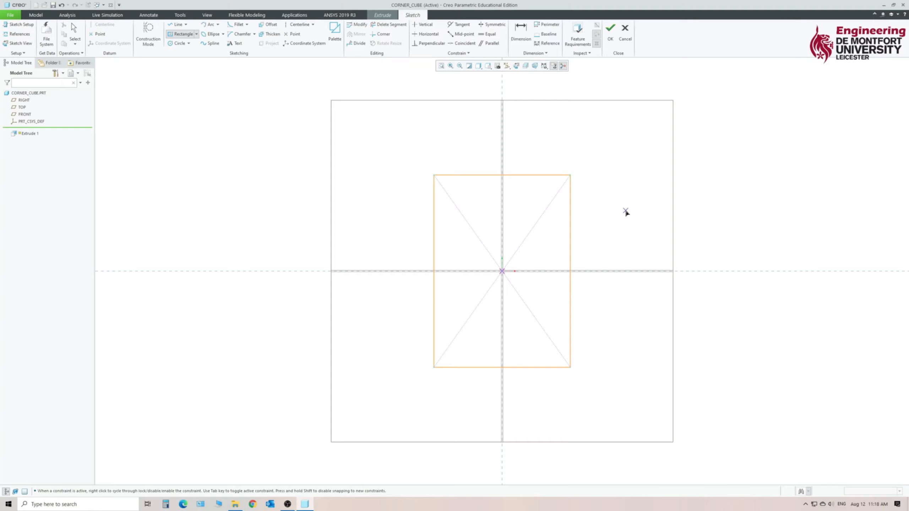
middle_click(612, 184)
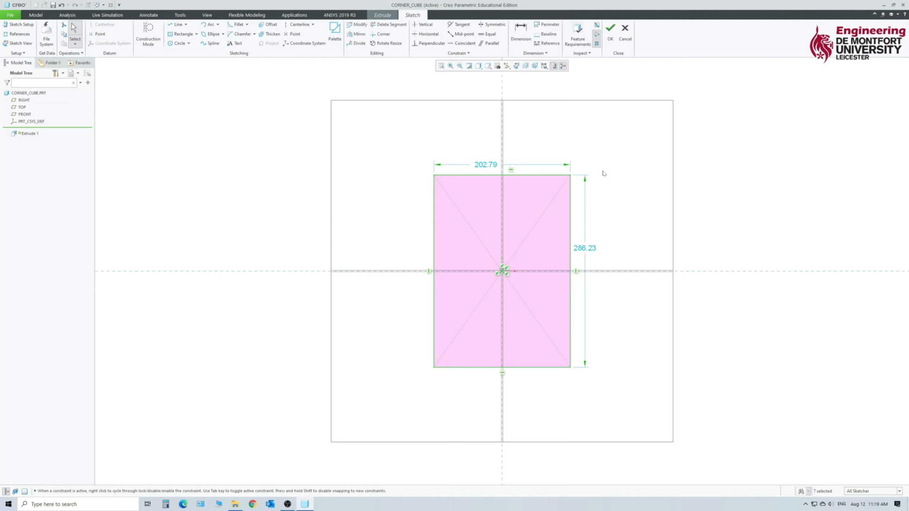
Make the rectangle's upper and right edges equal in length with an Equal constraint.
click(540, 178)
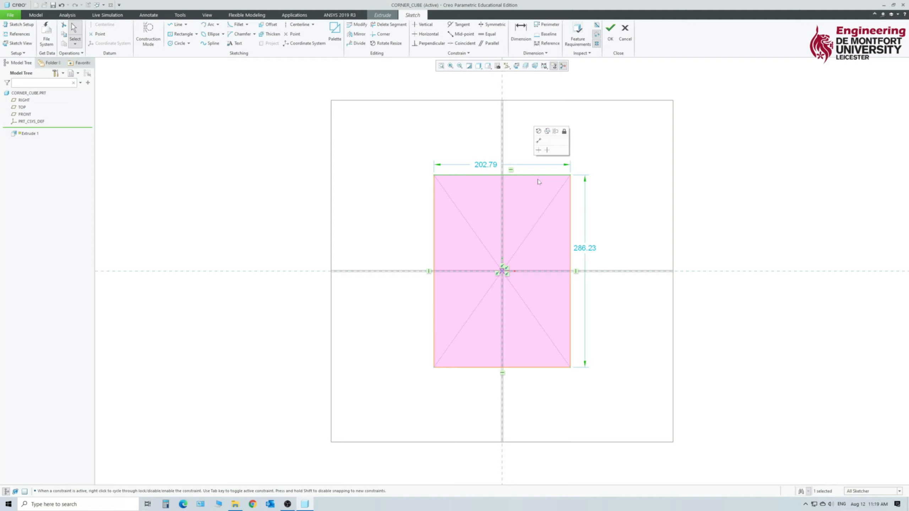
click(568, 199)
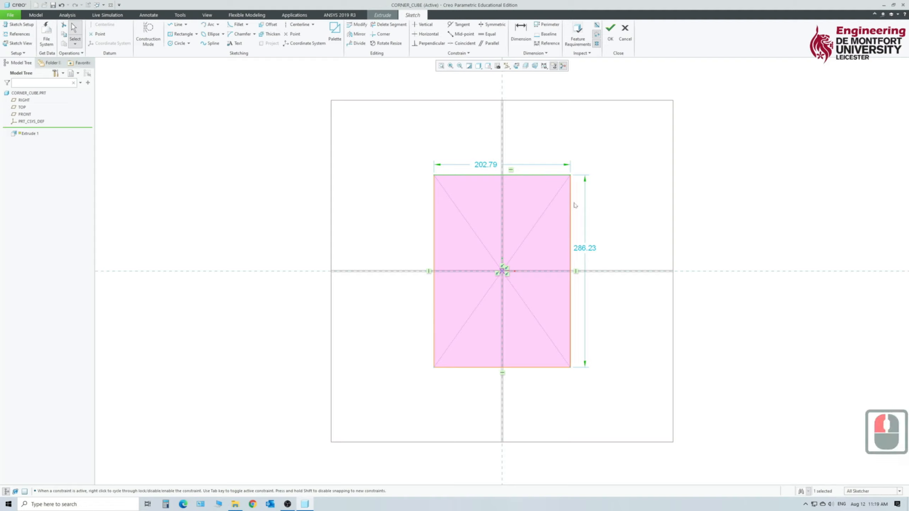
ctrl+click(573, 205)
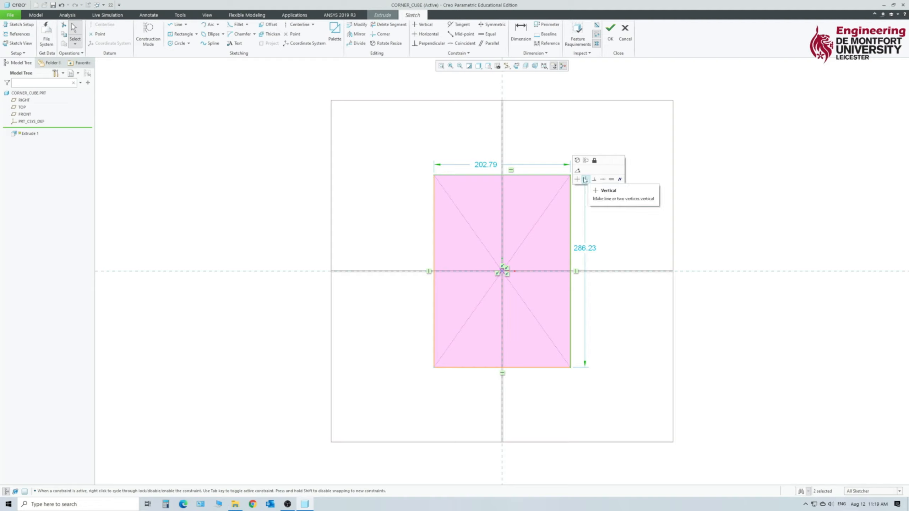
click(611, 179)
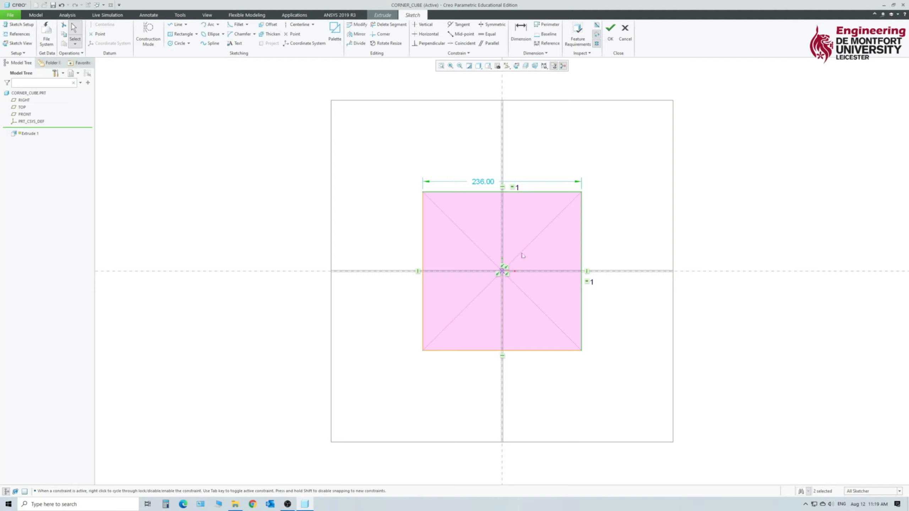
Set the square's side length to 30 mm.
double_click(482, 183)
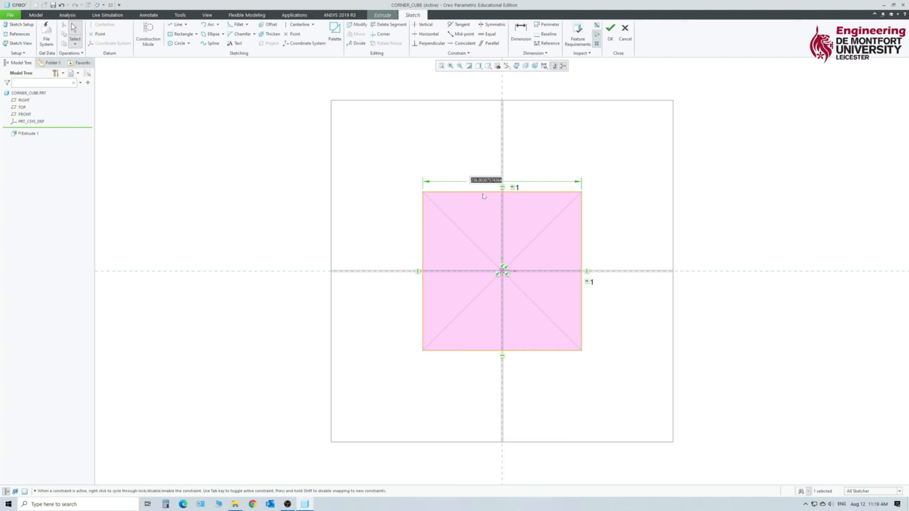
text(30)
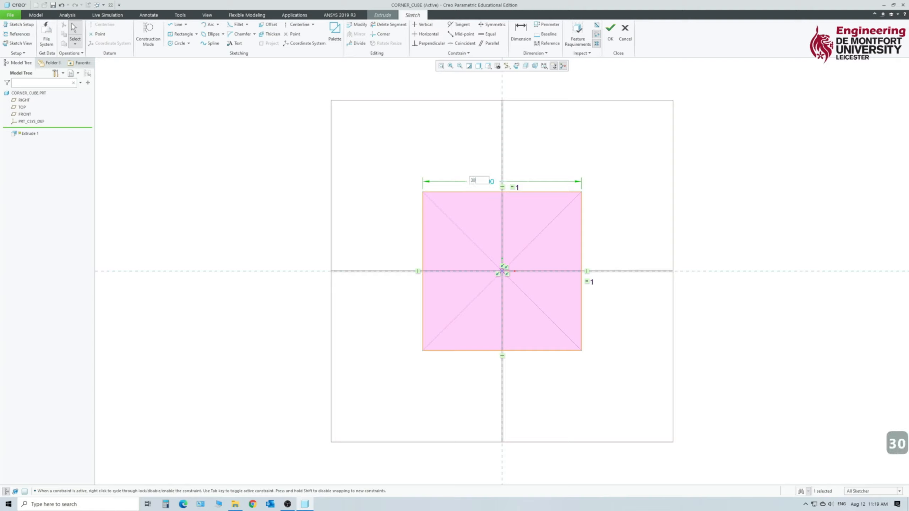
key(Return)
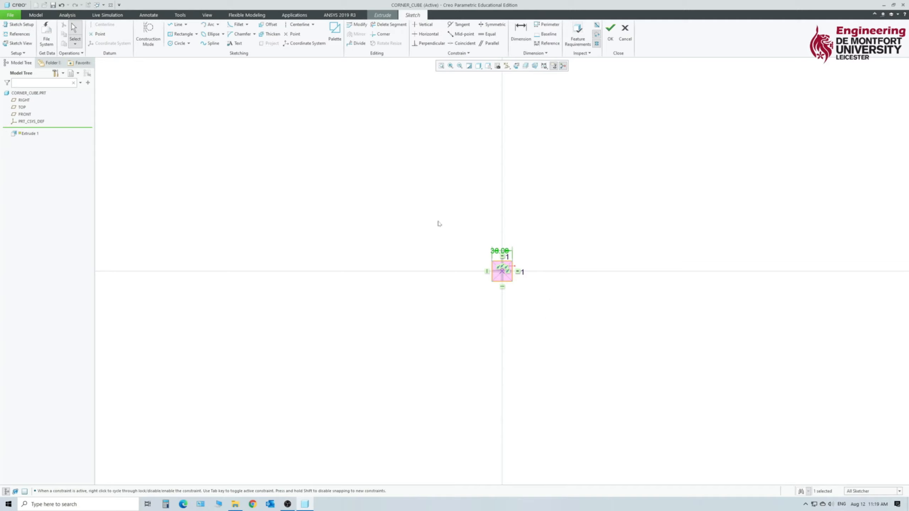
click(441, 67)
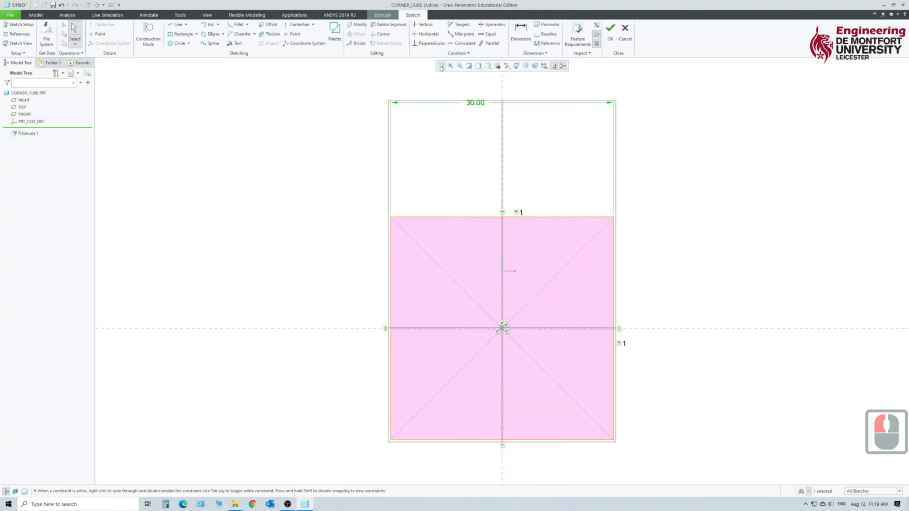
Move the width dimension down close to the square's upper edge and finish the sketch.
drag(475, 103, 483, 207)
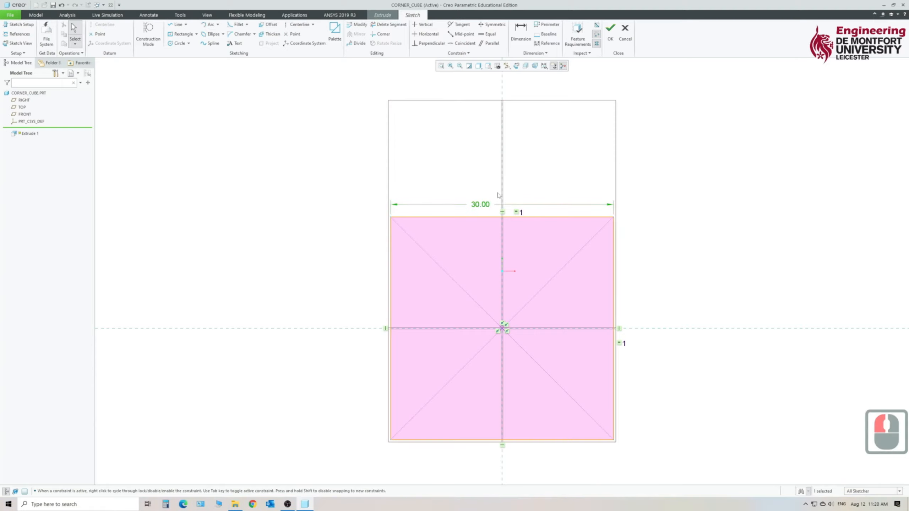
click(440, 66)
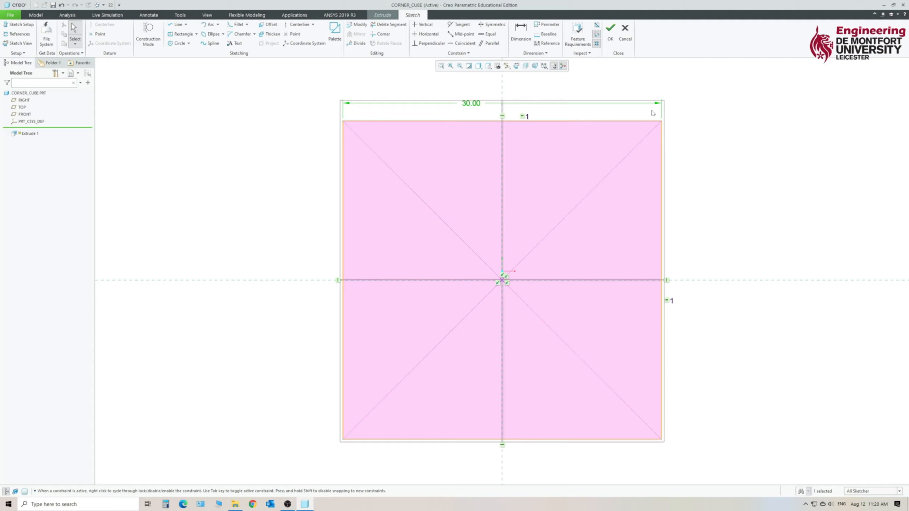
click(609, 31)
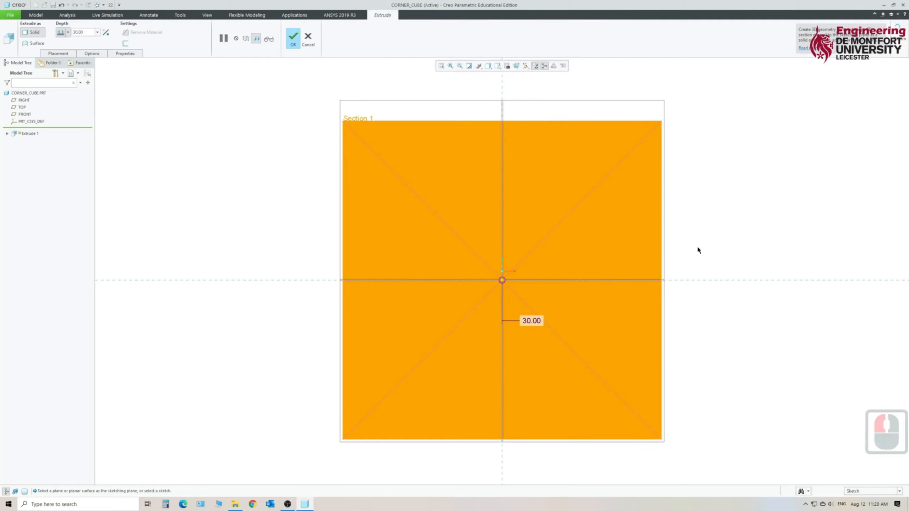
Extrude the square 30 mm symmetrically about its sketch plane and complete the cube.
mouse_move(708, 236)
middle_down()
mouse_move(641, 225)
mouse_move(678, 254)
mouse_move(625, 245)
mouse_move(670, 225)
mouse_move(664, 236)
middle_up()
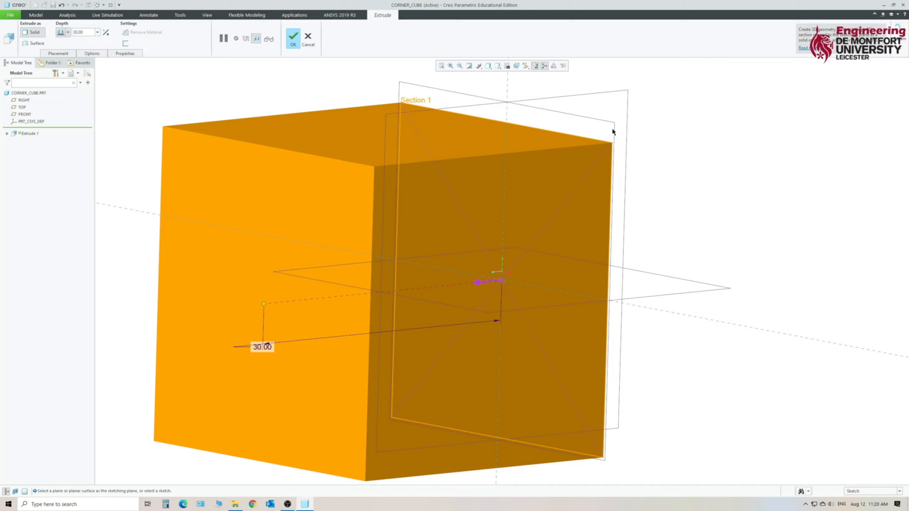
click(67, 32)
click(60, 56)
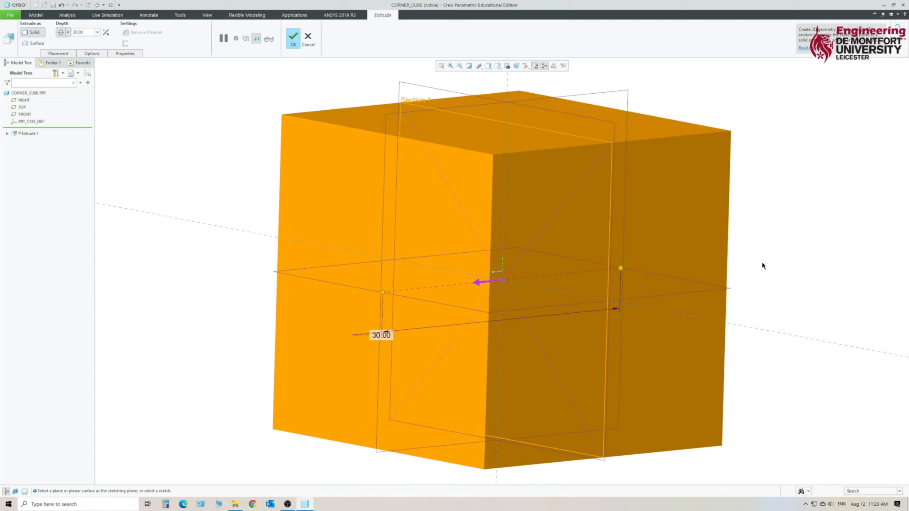
mouse_move(761, 260)
middle_down()
mouse_move(734, 254)
mouse_move(764, 243)
mouse_move(784, 254)
mouse_move(790, 273)
middle_up()
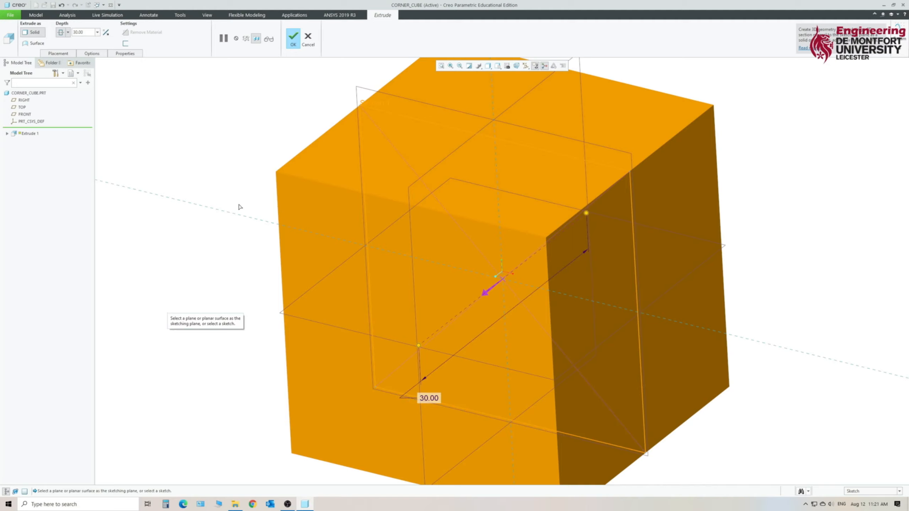
click(293, 39)
click(196, 245)
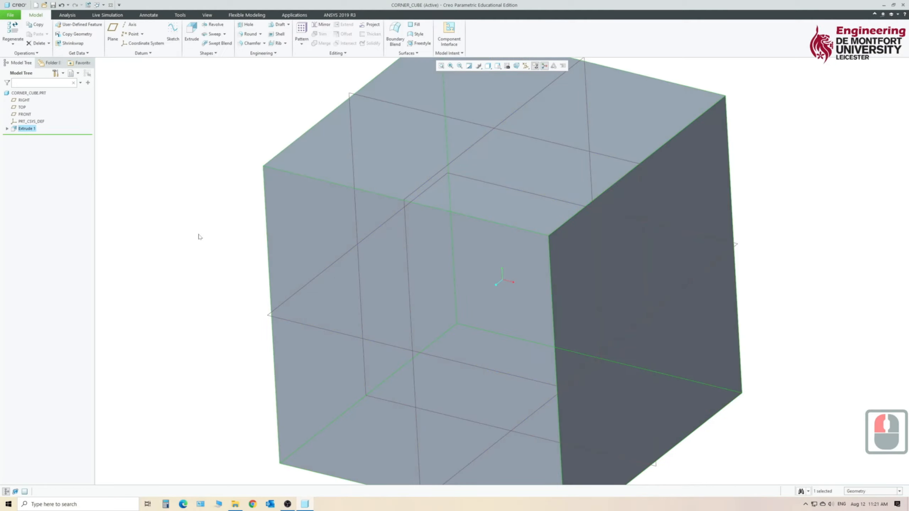
Save the part as CORNER_CUBE.PRT in the Creo Primer folder.
scroll(200, 253, up, 5)
scroll(215, 301, down, 3)
mouse_move(215, 302)
middle_down()
mouse_move(290, 279)
mouse_move(252, 287)
mouse_move(266, 289)
middle_up()
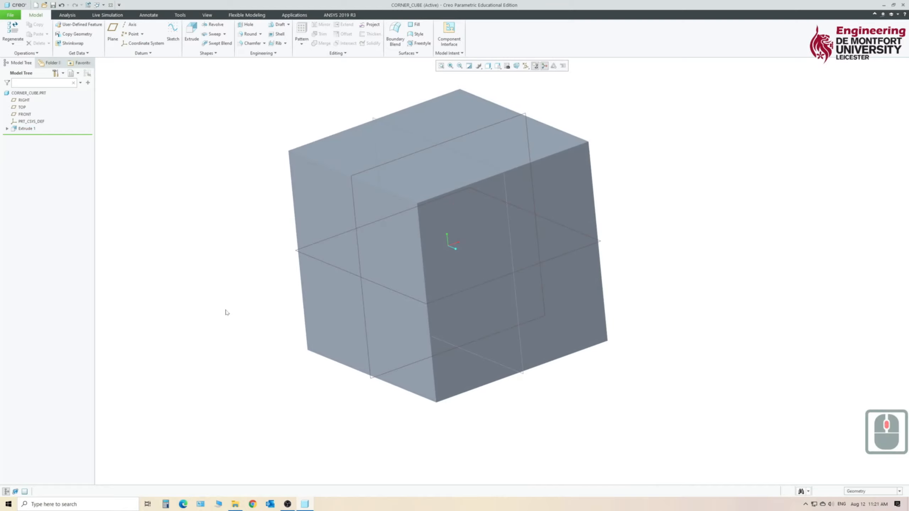
click(53, 6)
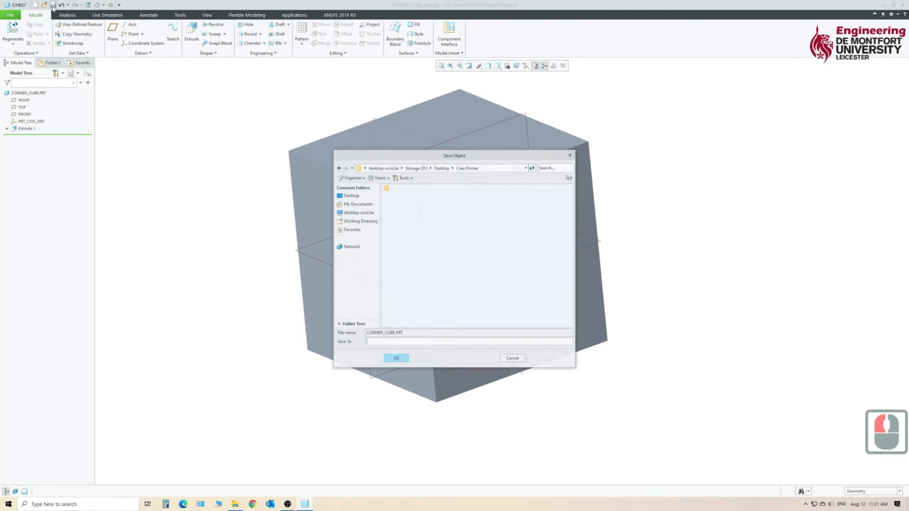
drag(377, 156, 597, 137)
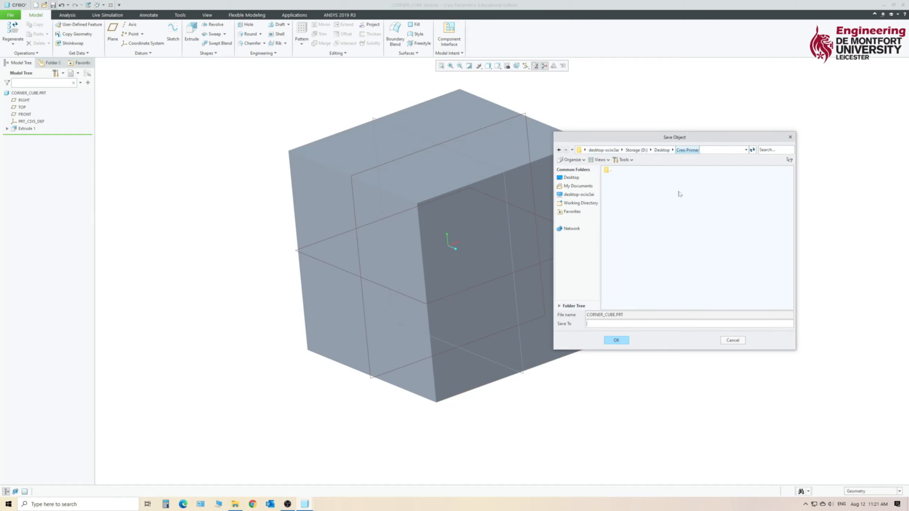
click(623, 341)
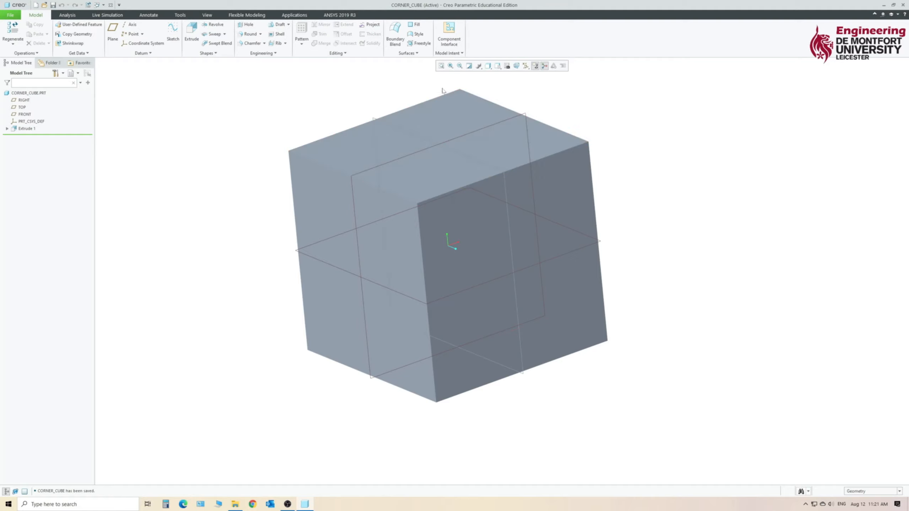
Start an extrude sketch on the cube's front face and draw a circle about 11 mm in diameter, centred on the reference intersection.
key(ctrl+d)
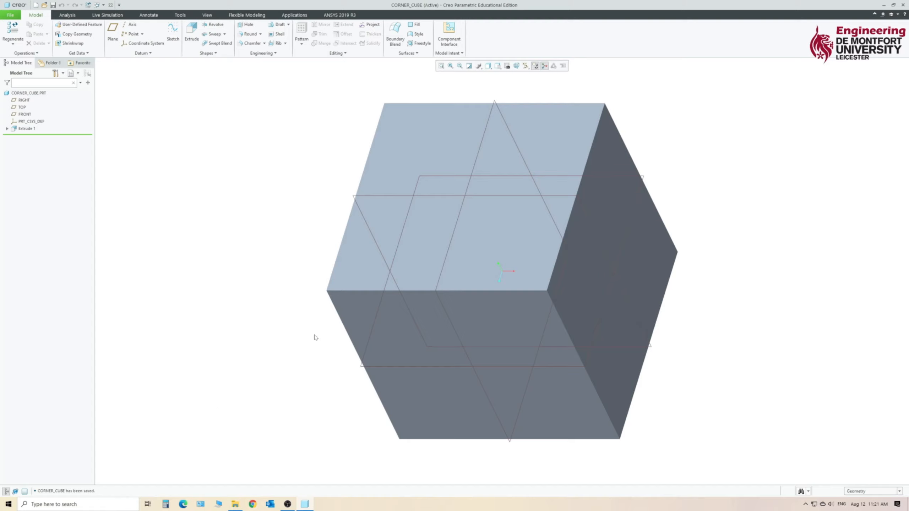
click(356, 305)
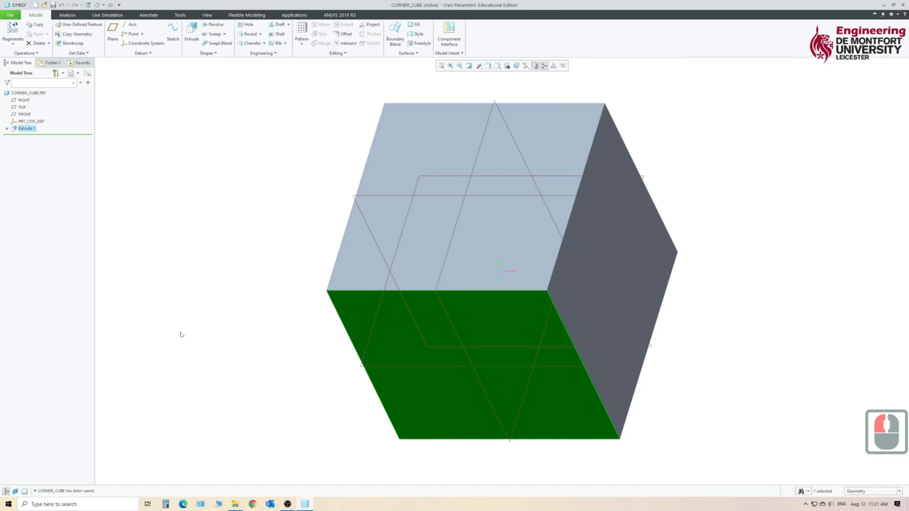
click(192, 32)
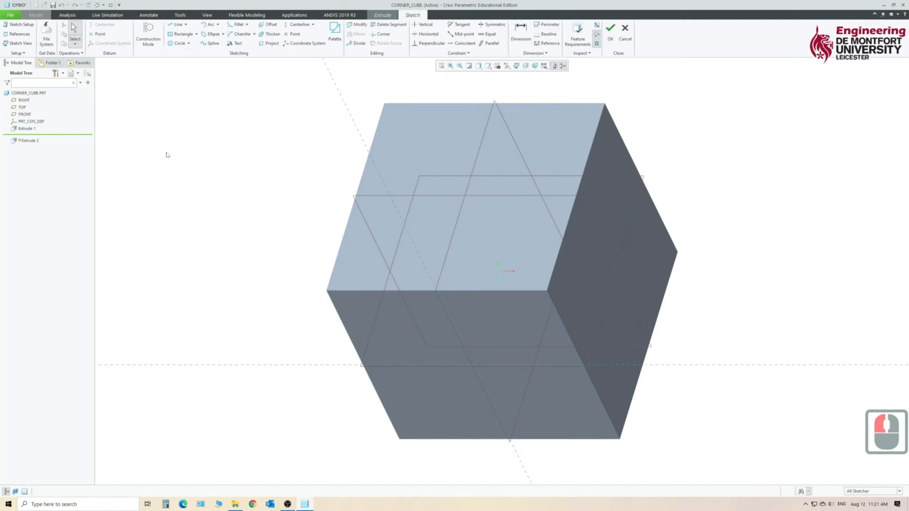
click(18, 43)
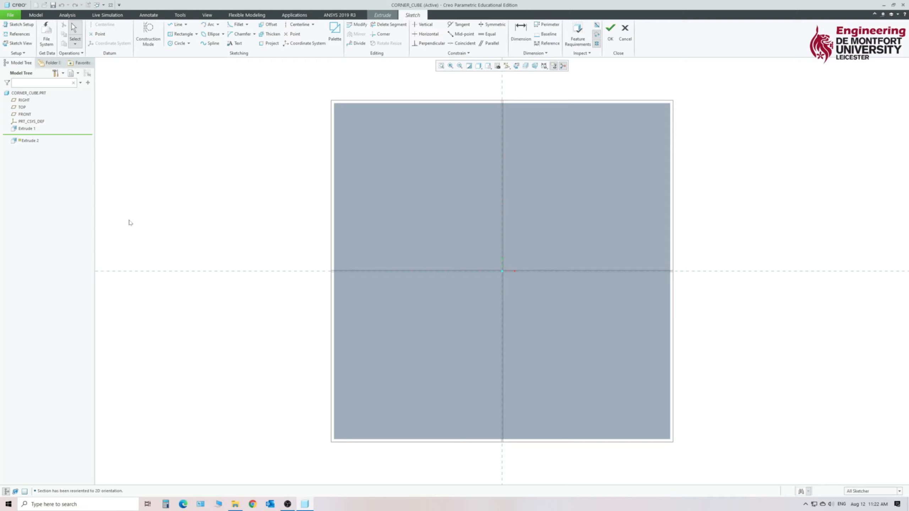
click(175, 46)
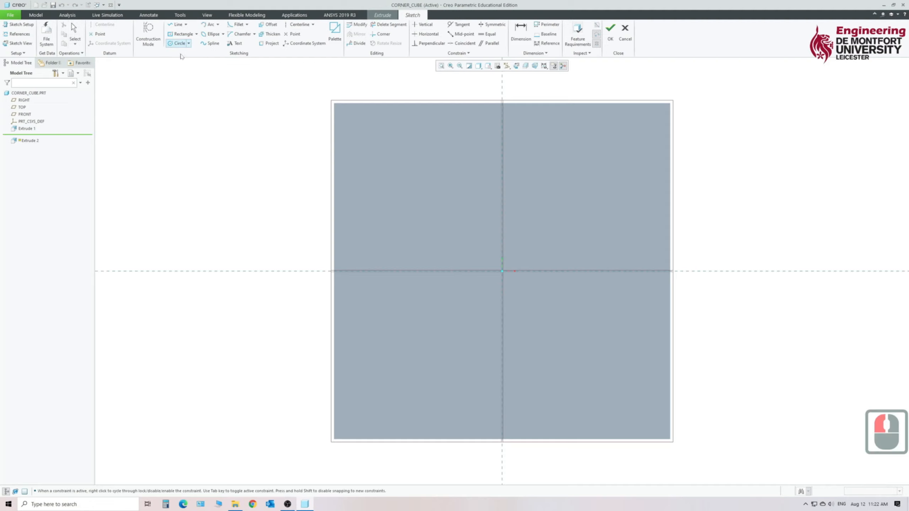
click(508, 279)
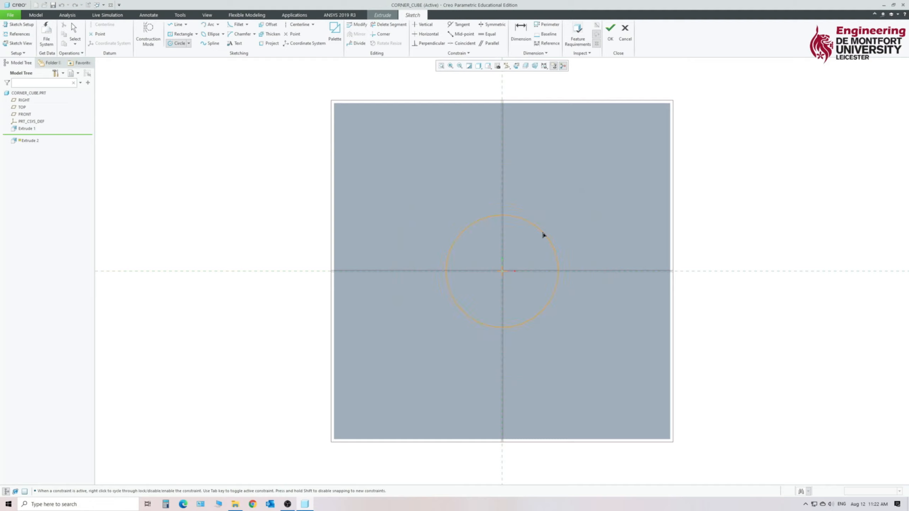
click(545, 228)
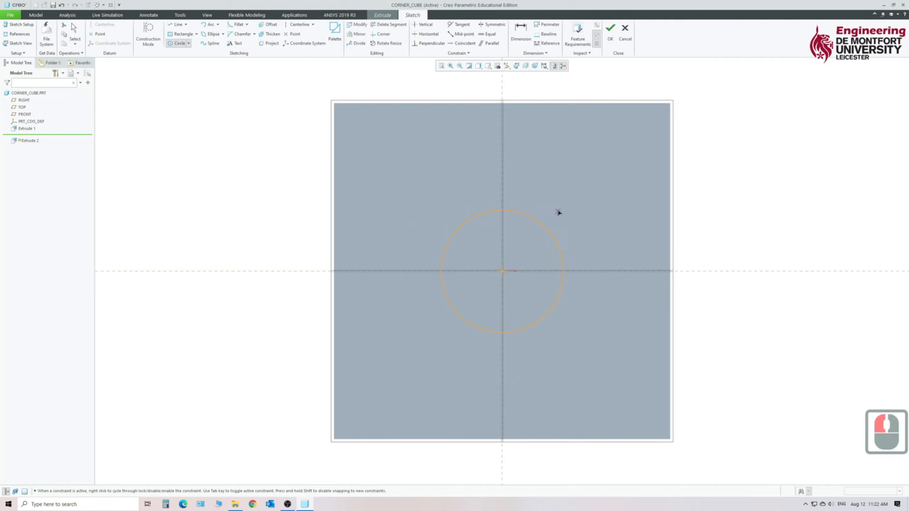
middle_click(578, 202)
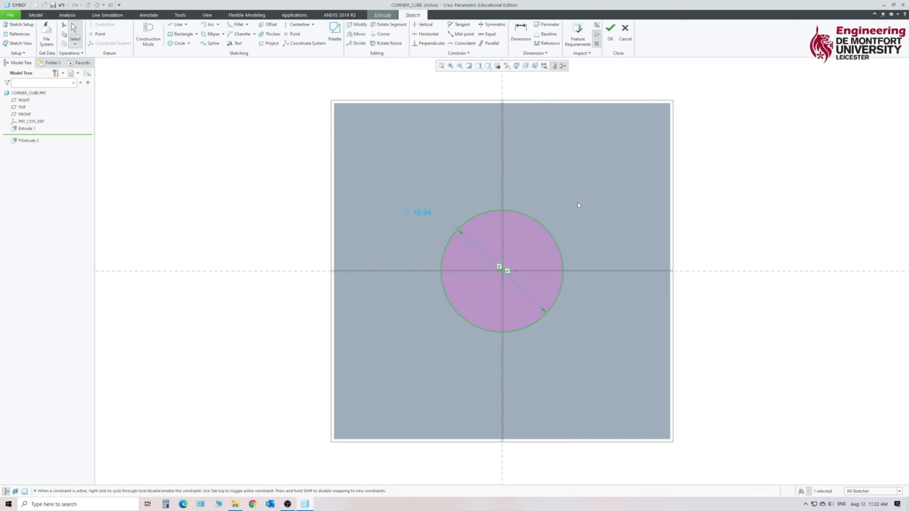
Set the circle's diameter to 8 mm and finish the sketch.
double_click(421, 214)
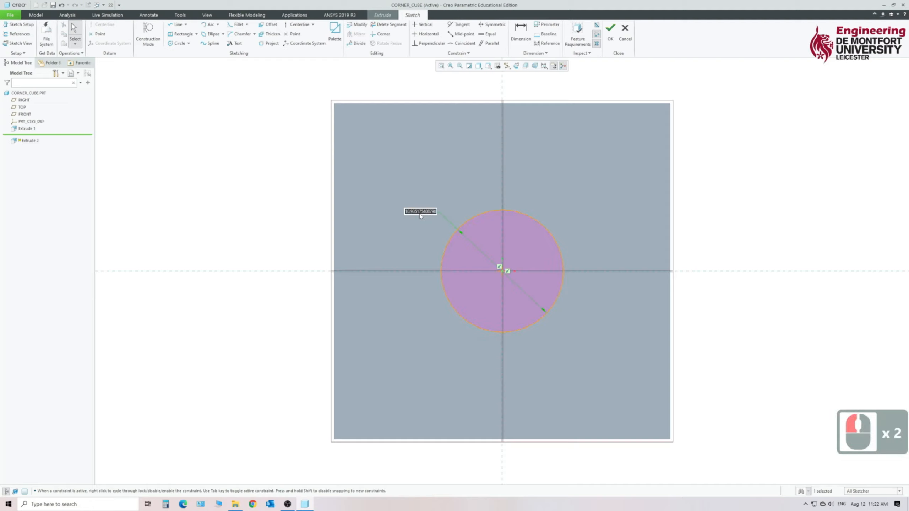
text(8)
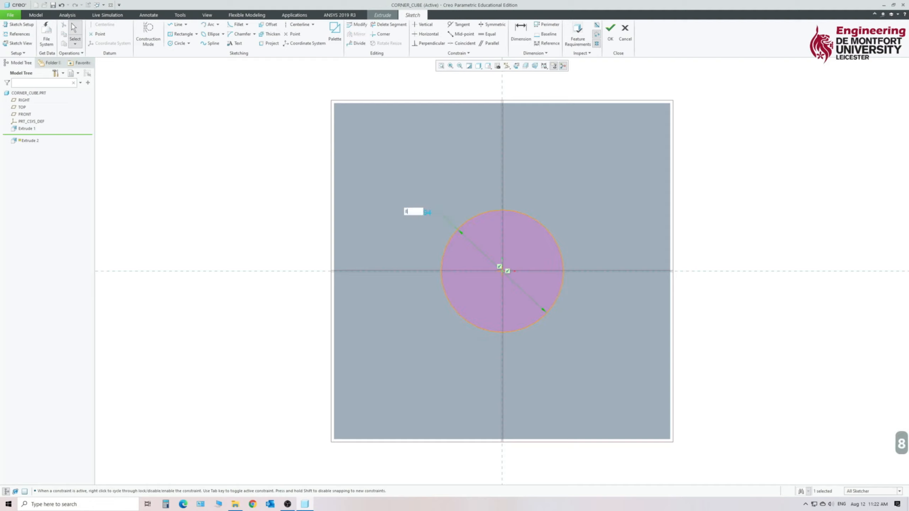
key(Return)
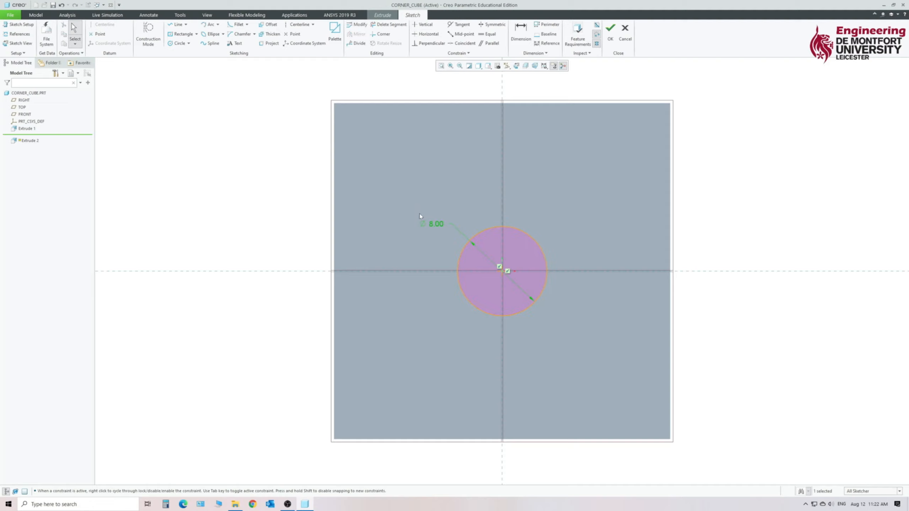
click(610, 31)
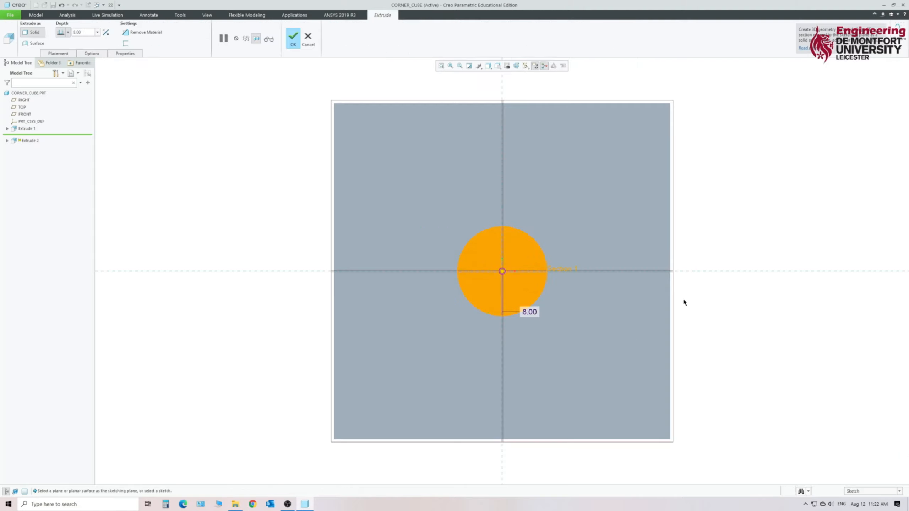
Extend the circle's extrusion depth to 23.50 mm and flip its direction into the cube so that it removes material.
mouse_move(752, 247)
middle_down()
mouse_move(710, 246)
mouse_move(724, 268)
mouse_move(734, 254)
mouse_move(724, 248)
middle_up()
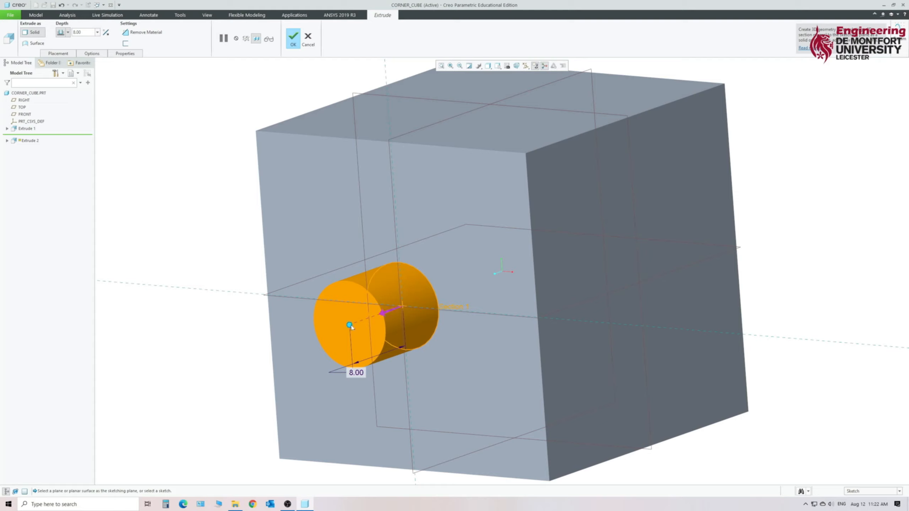
drag(349, 325, 246, 360)
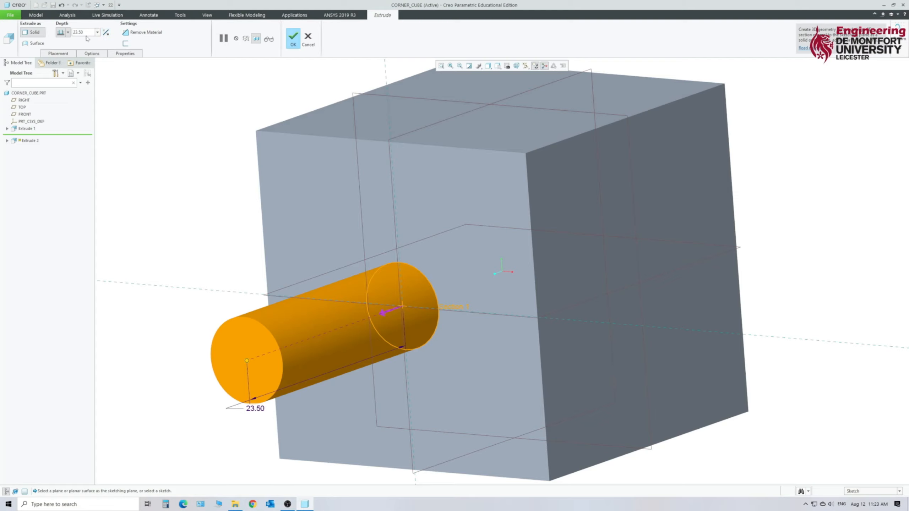
click(106, 34)
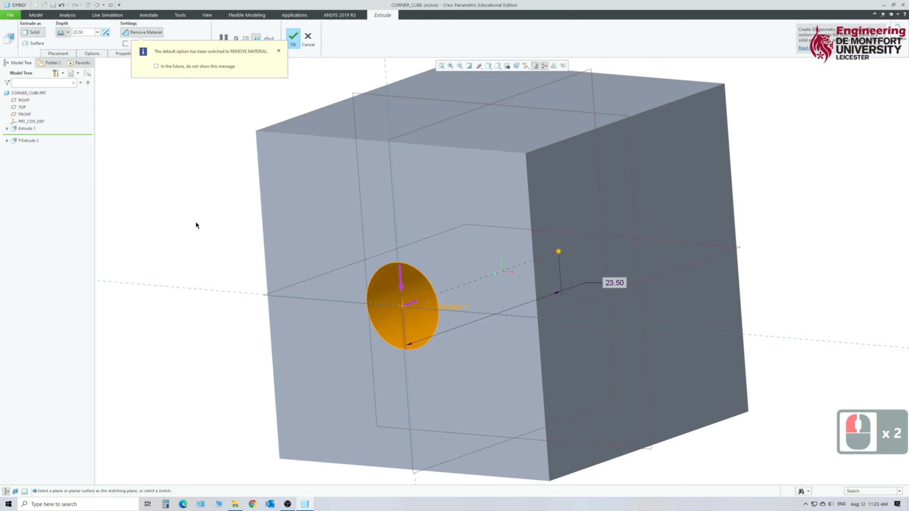
middle_drag(195, 223, 213, 209)
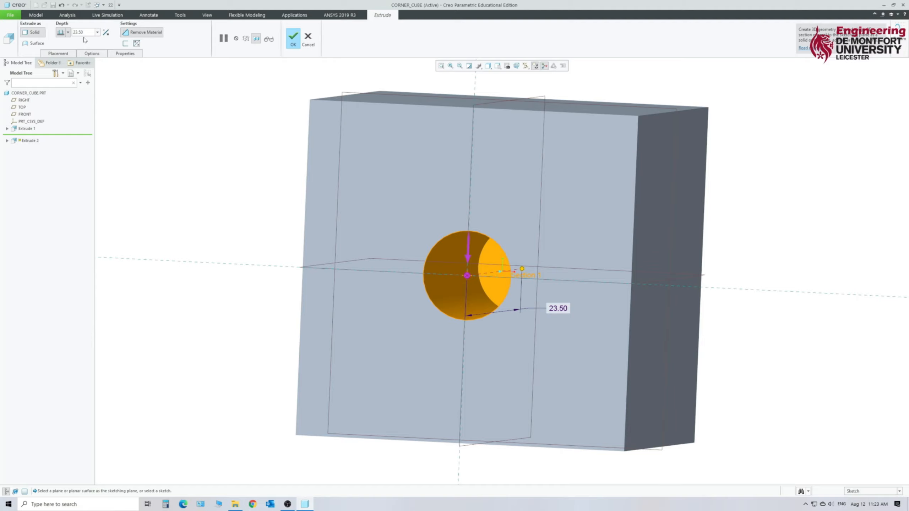
Make the circular cut intersect all surfaces, keep material removal on, and complete the hole through the cube.
click(68, 32)
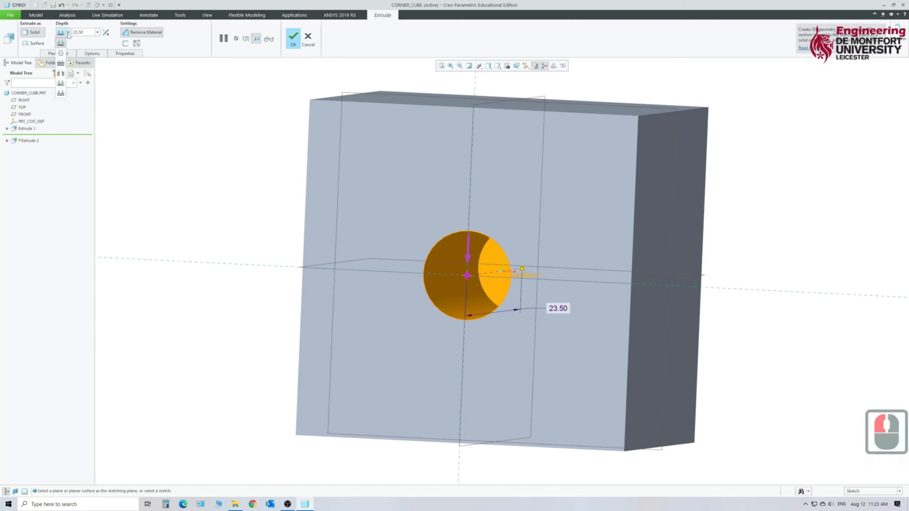
click(62, 73)
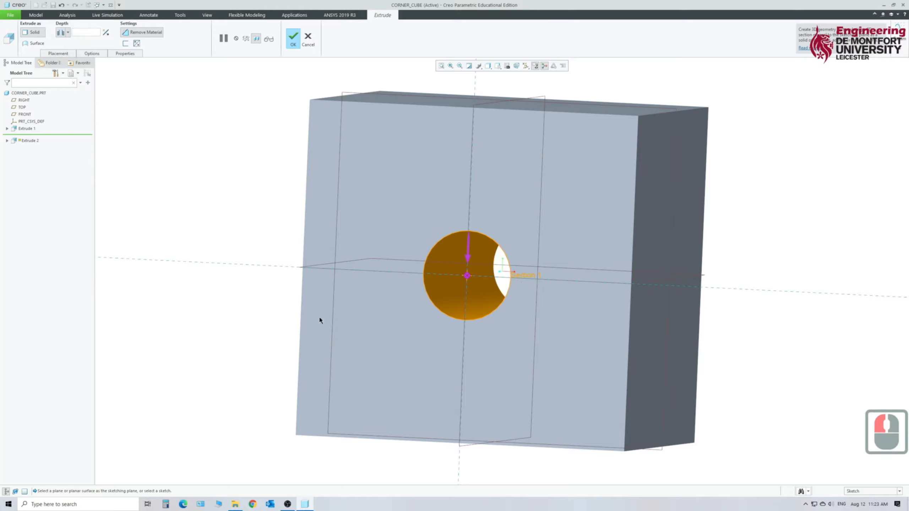
middle_drag(415, 272, 284, 263)
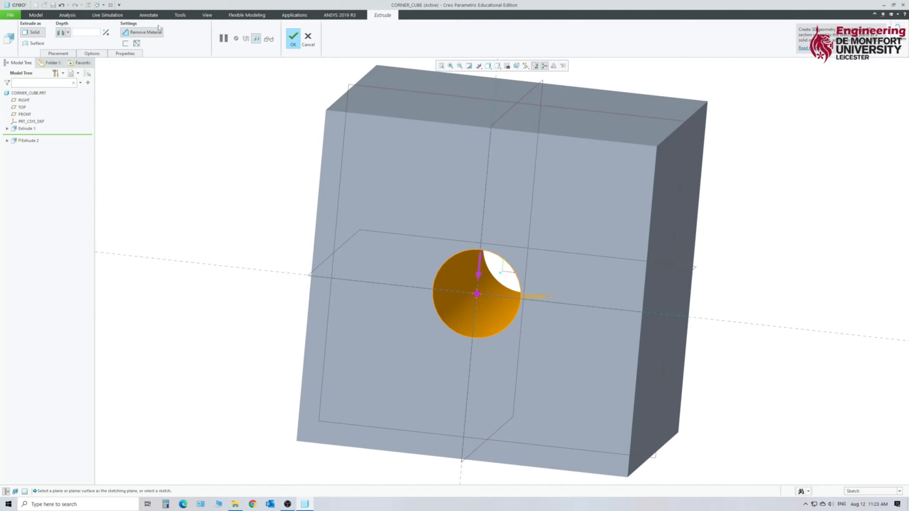
click(134, 33)
click(137, 34)
middle_drag(399, 279, 363, 253)
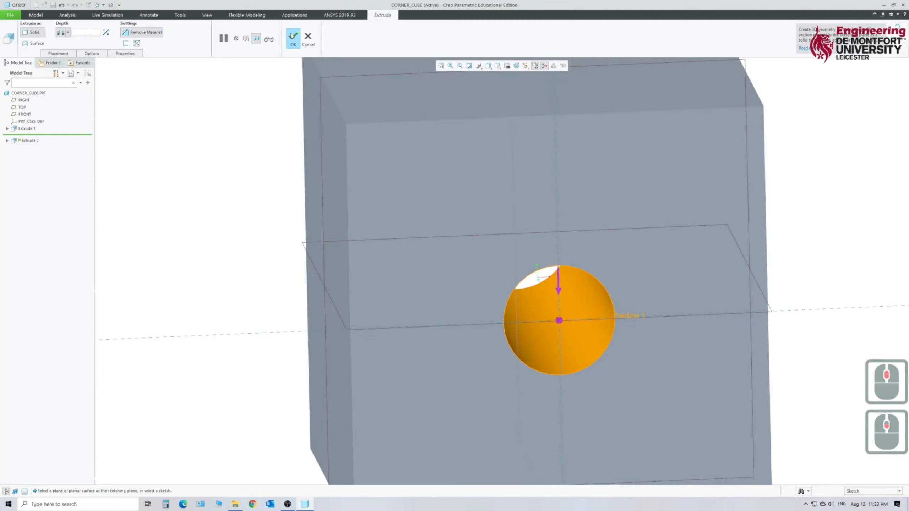
middle_click(362, 254)
middle_drag(774, 242, 761, 260)
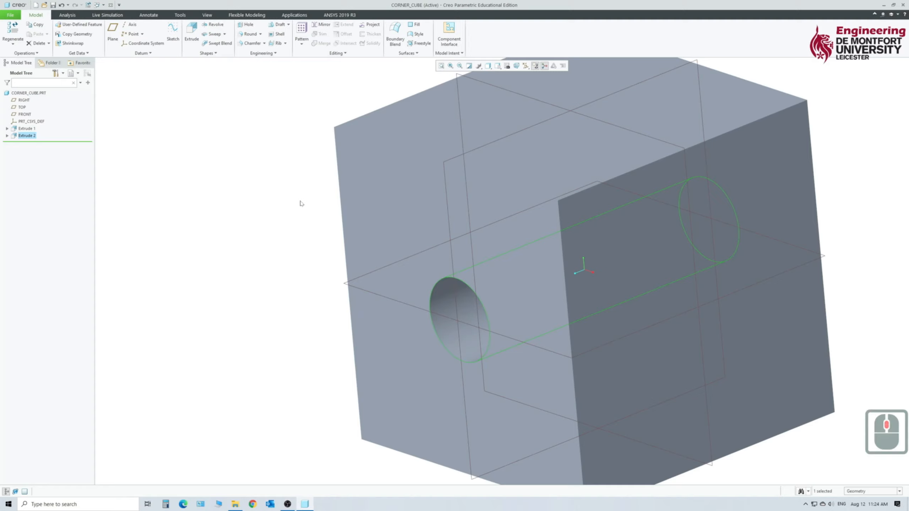
Start an extrude sketch on the cube's right face, orient it parallel to the screen, and add the FRONT datum plane as a sketch reference.
key(ctrl+d)
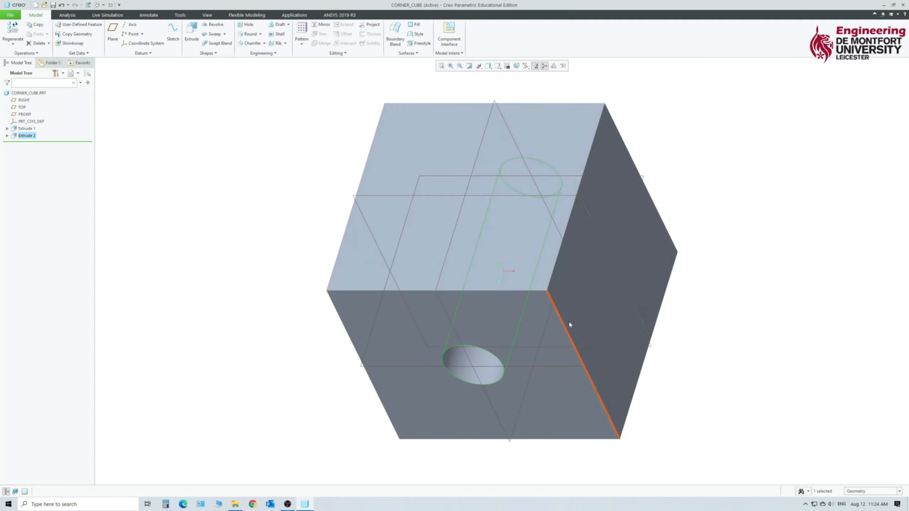
click(587, 300)
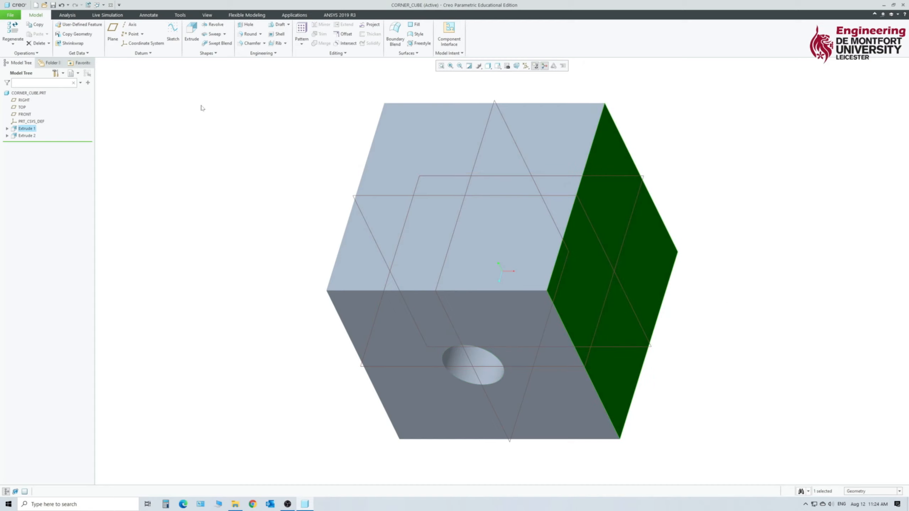
click(191, 32)
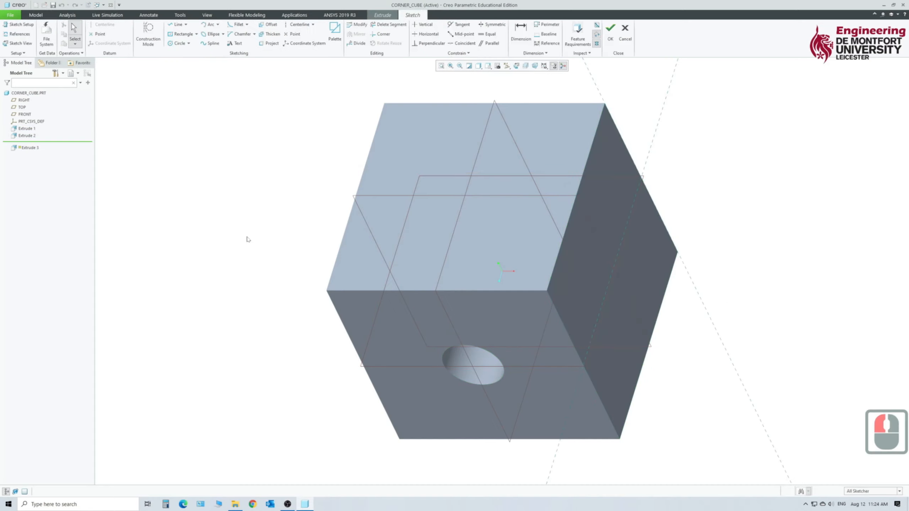
click(21, 43)
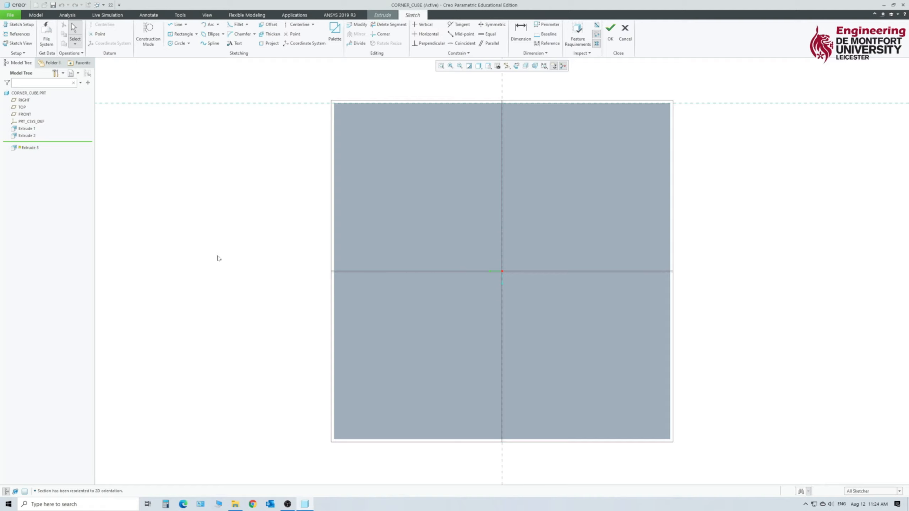
click(13, 36)
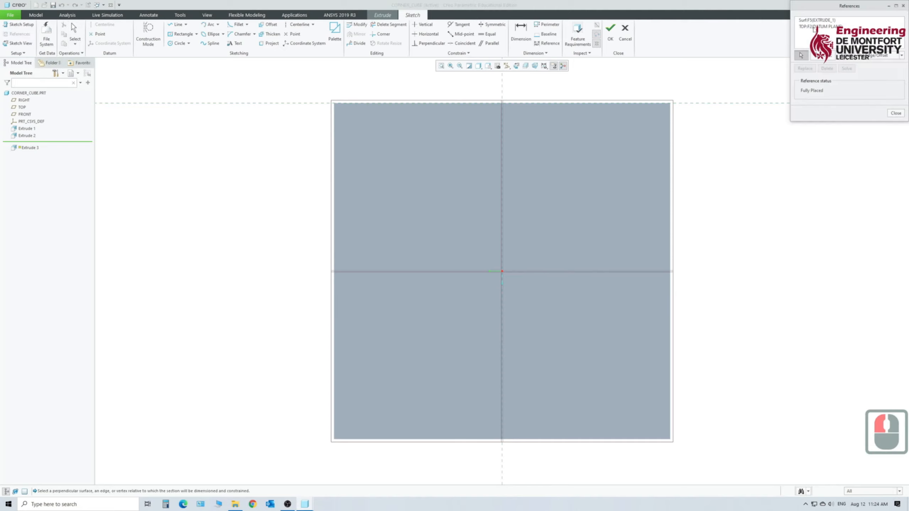
click(360, 271)
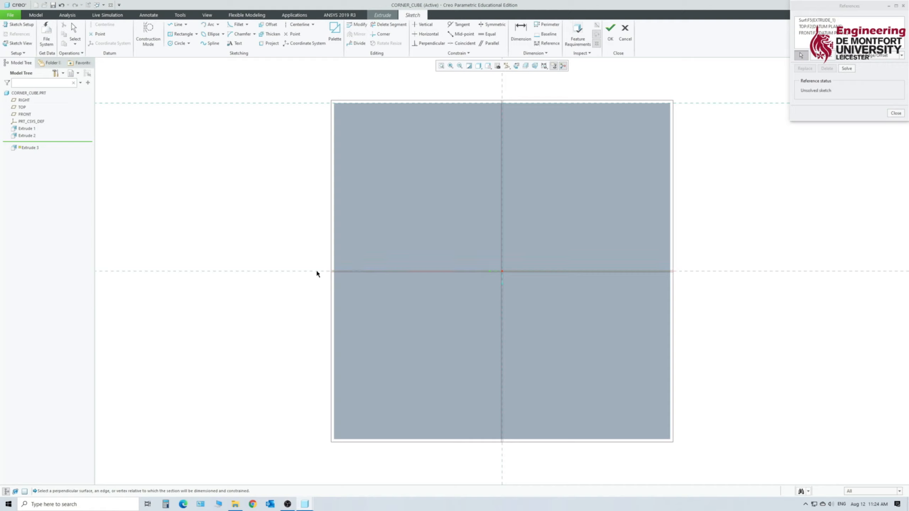
click(505, 278)
click(849, 71)
click(896, 114)
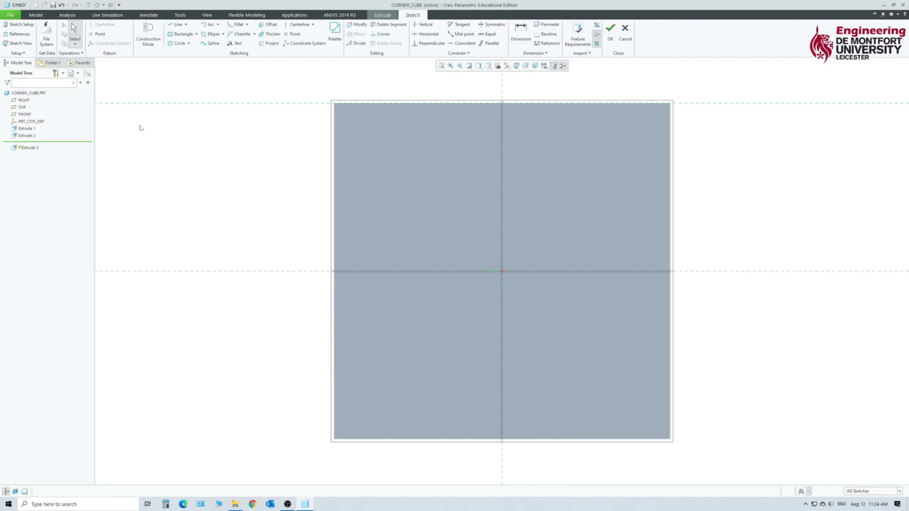
Sketch a circle about 9.3 mm in diameter, centred on the intersection of the references.
click(174, 43)
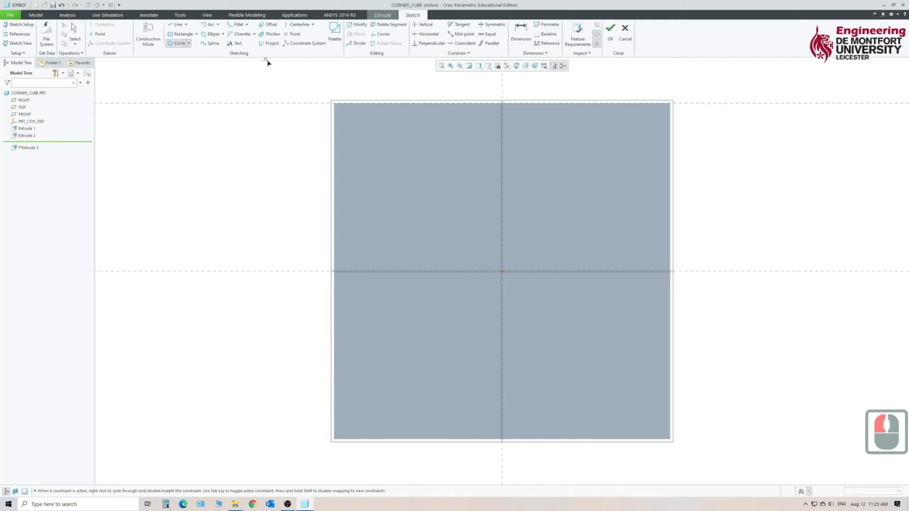
click(504, 275)
click(540, 238)
middle_click(561, 197)
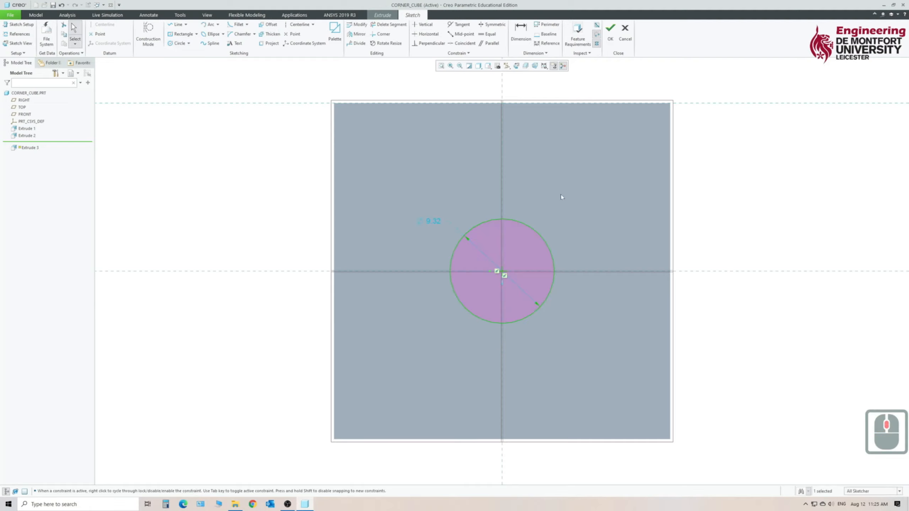
Set the right-face circle's diameter to 8 mm and finish the sketch.
double_click(430, 222)
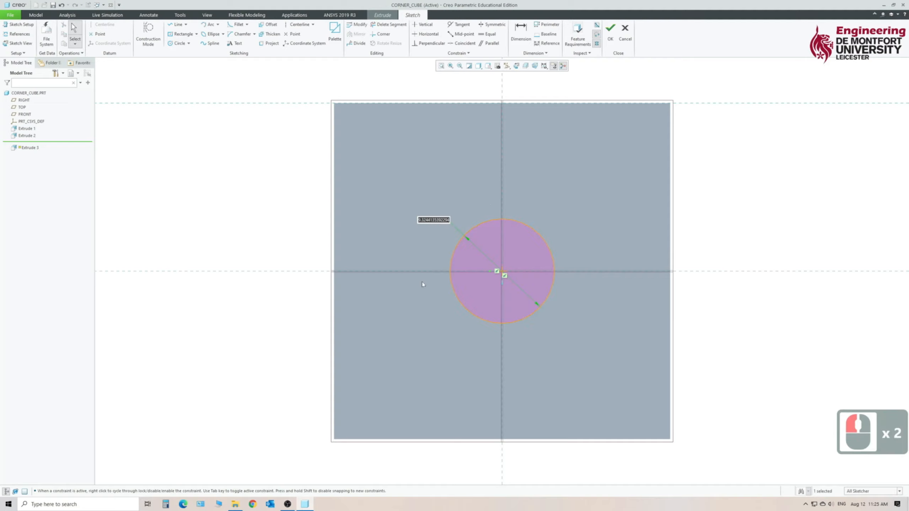
text(89)
key(BackSpace)
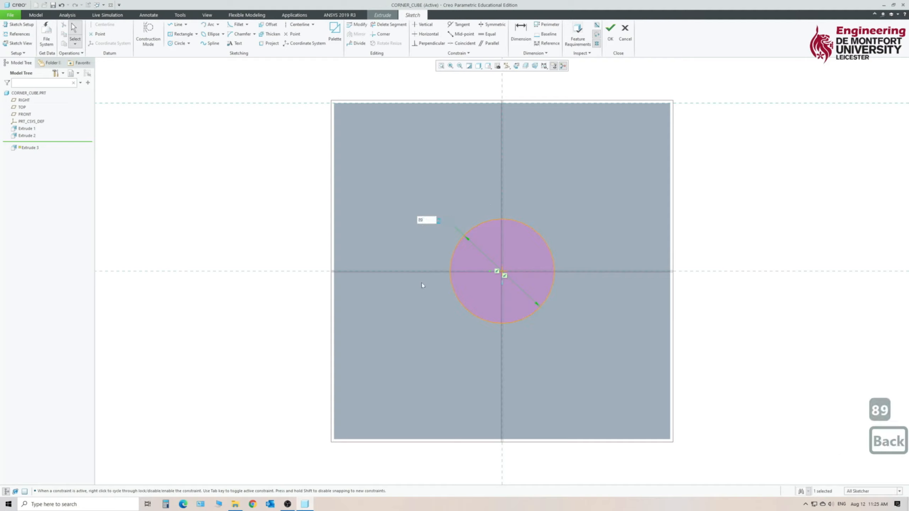
key(Return)
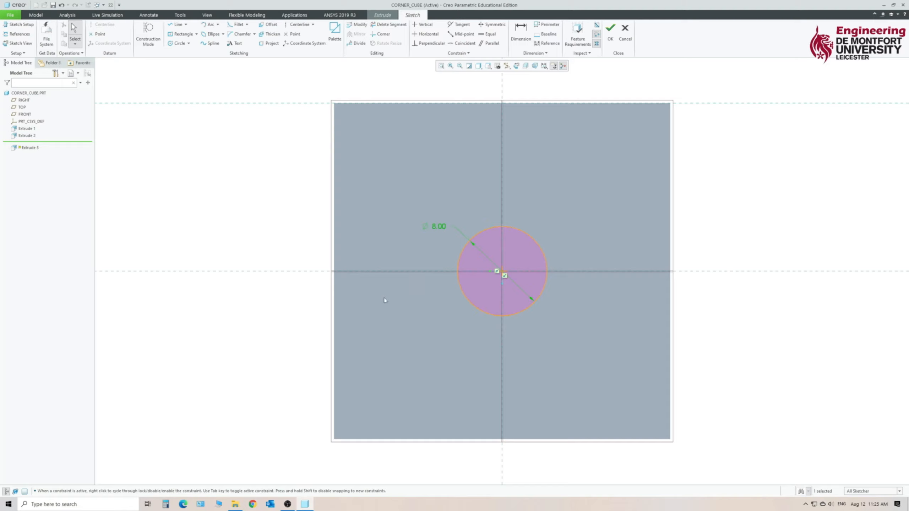
click(611, 36)
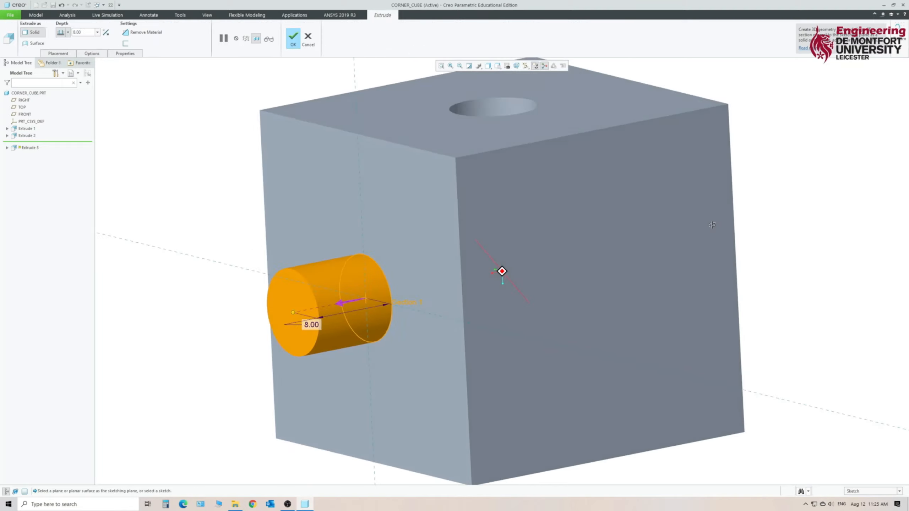
Flip the extrusion into the cube to remove material through all surfaces, complete the cut, and save the part.
click(105, 32)
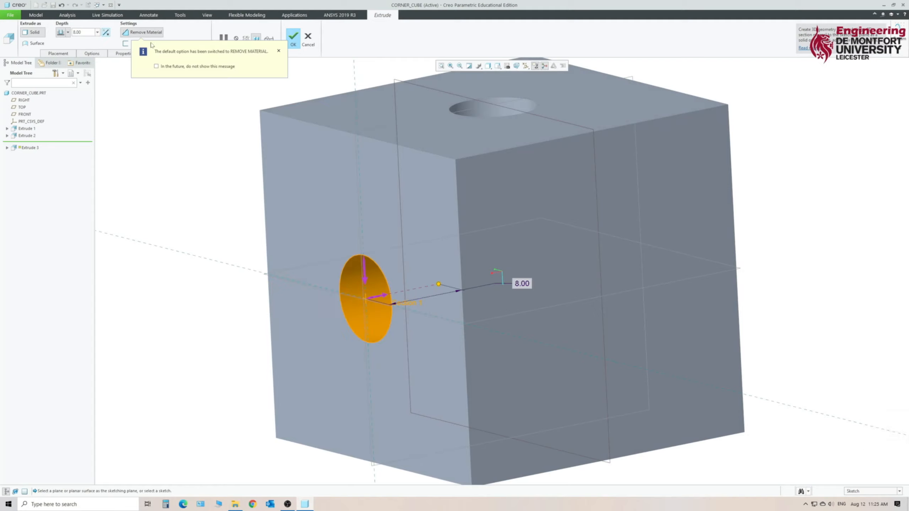
click(67, 33)
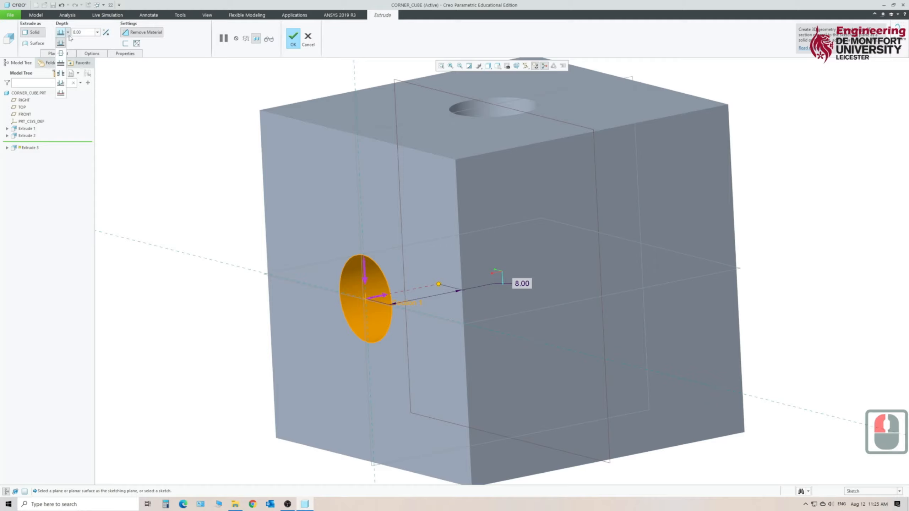
click(61, 73)
mouse_move(159, 210)
middle_down()
mouse_move(221, 203)
mouse_move(198, 201)
mouse_move(200, 229)
mouse_move(209, 193)
mouse_move(192, 225)
mouse_move(162, 212)
middle_up()
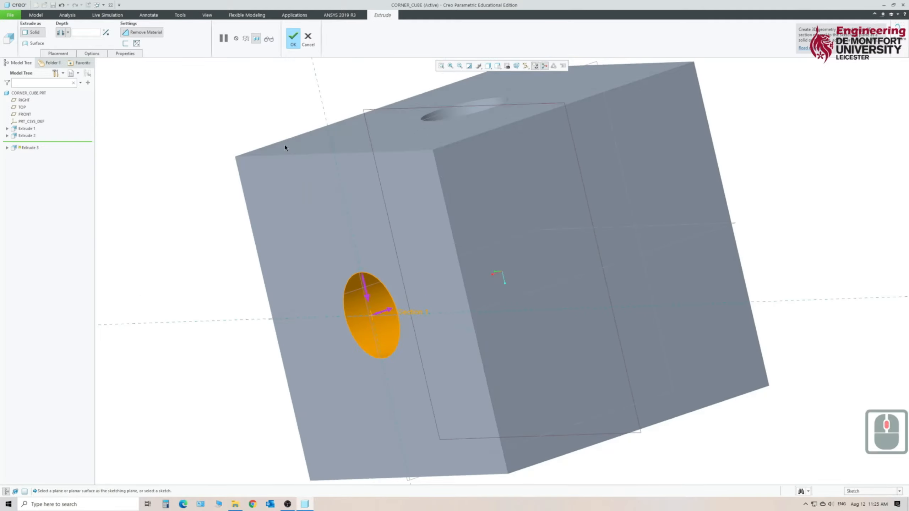
click(293, 45)
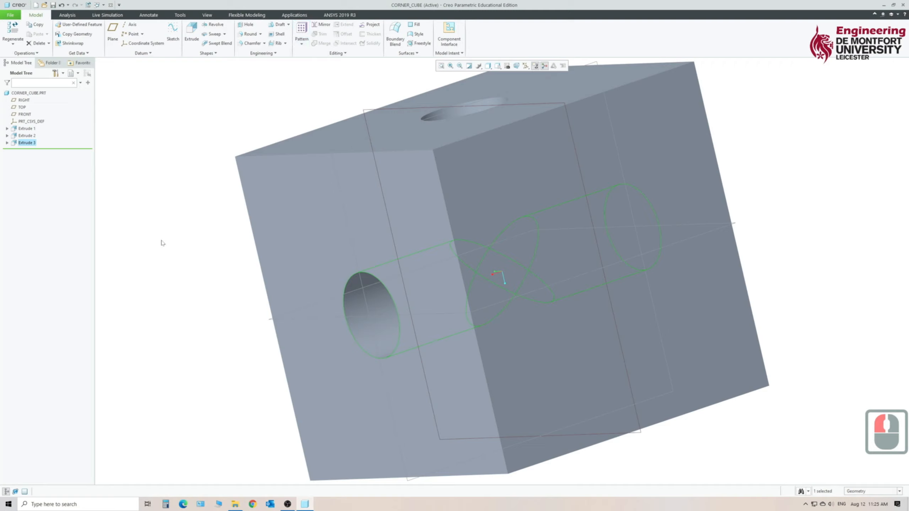
click(52, 5)
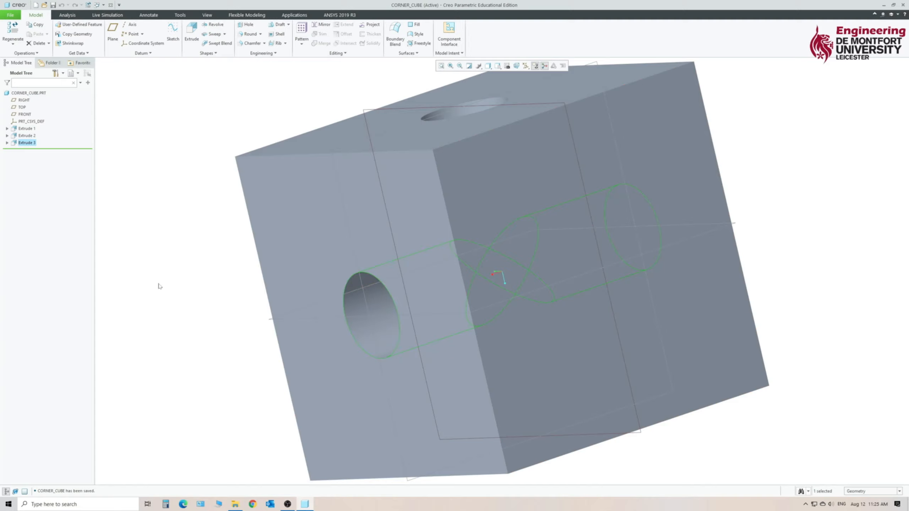
Place a simple hole on the cube's top face, with the RIGHT and FRONT datum planes as its offset references.
key(ctrl+d)
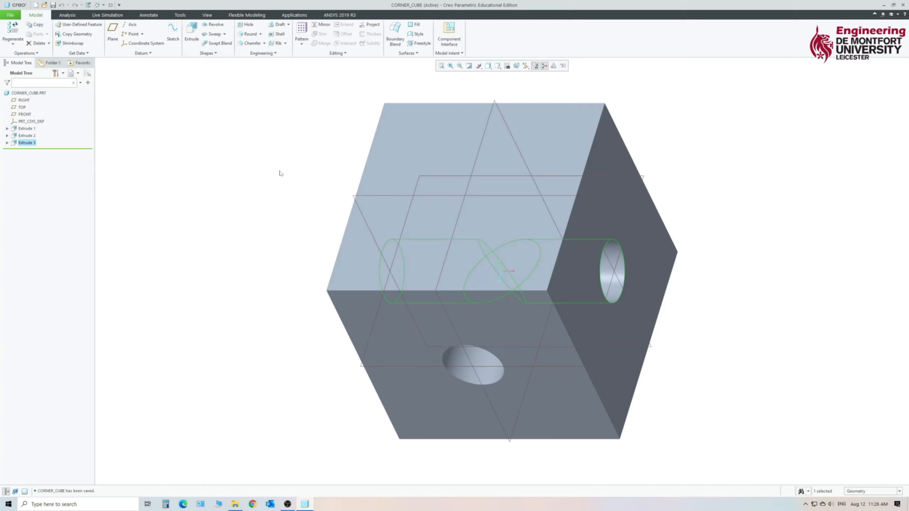
click(406, 144)
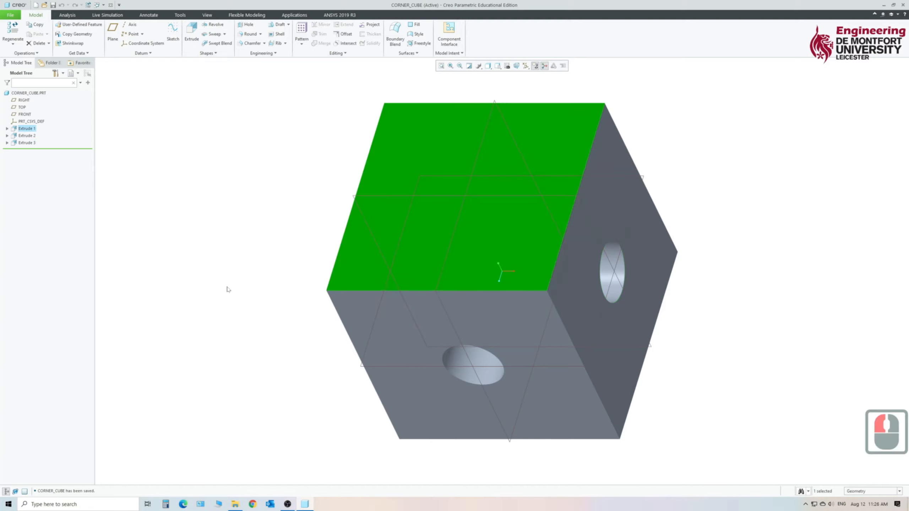
click(246, 24)
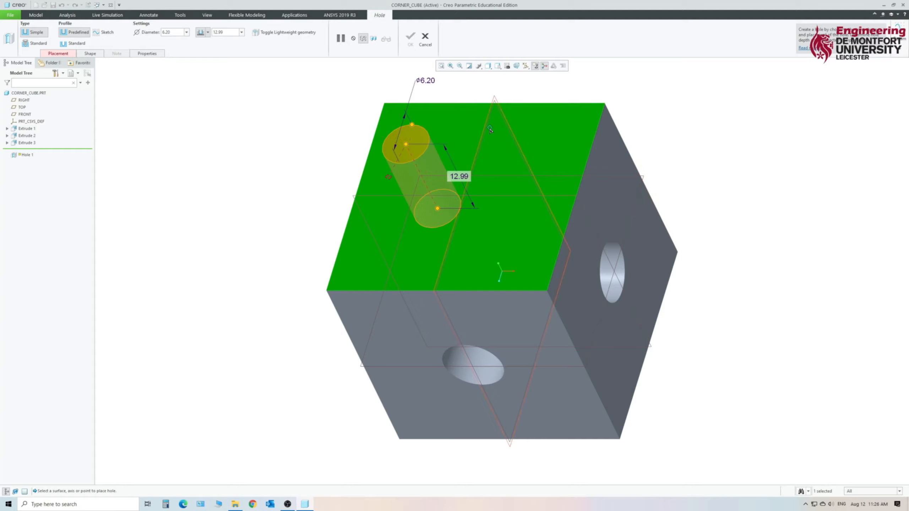
click(480, 150)
drag(389, 178, 384, 198)
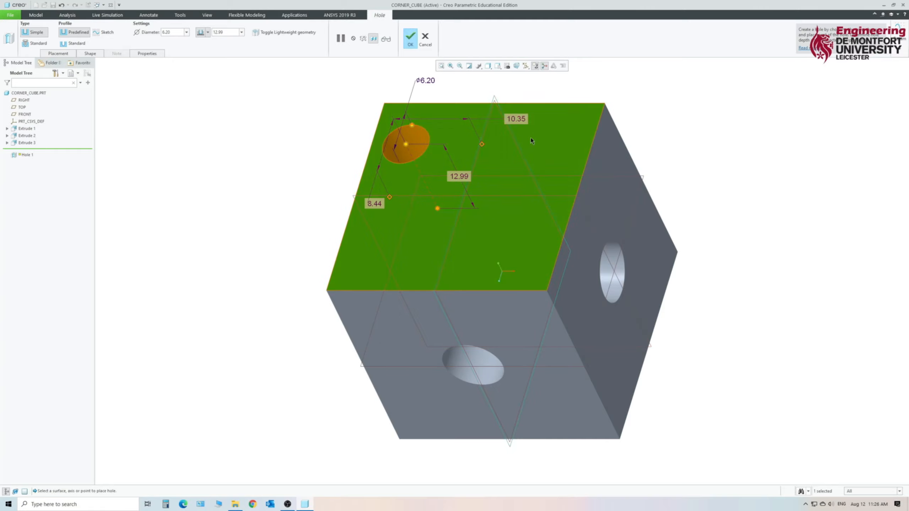
Set both of the hole's offsets from the datum planes to 0 to centre it on the top face.
double_click(516, 120)
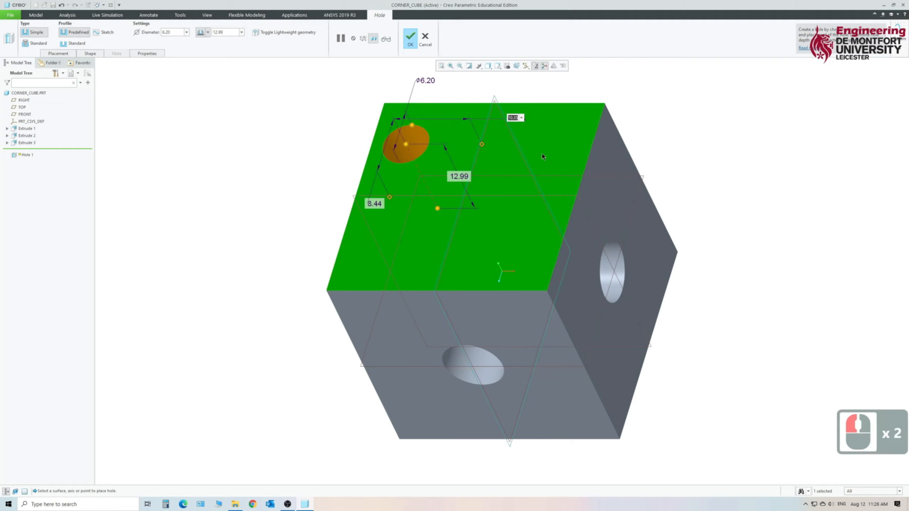
text(0)
key(Return)
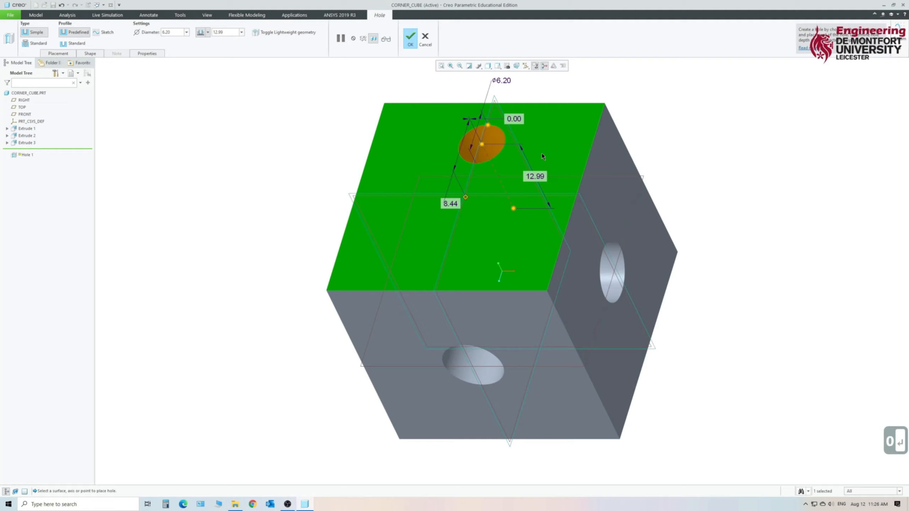
double_click(450, 206)
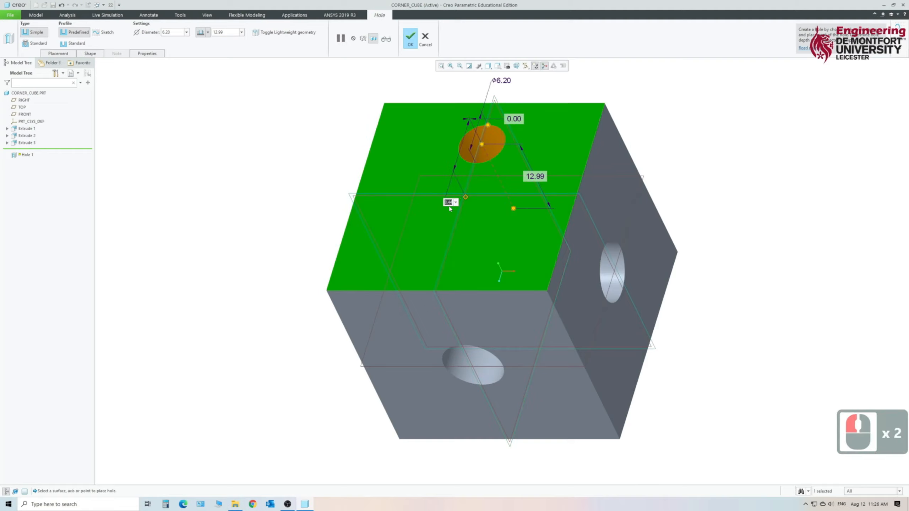
text(0)
key(Return)
Set the top-face hole's diameter to 8 mm.
mouse_move(267, 187)
middle_down()
mouse_move(284, 197)
mouse_move(270, 199)
mouse_move(266, 179)
mouse_move(283, 198)
mouse_move(271, 184)
middle_up()
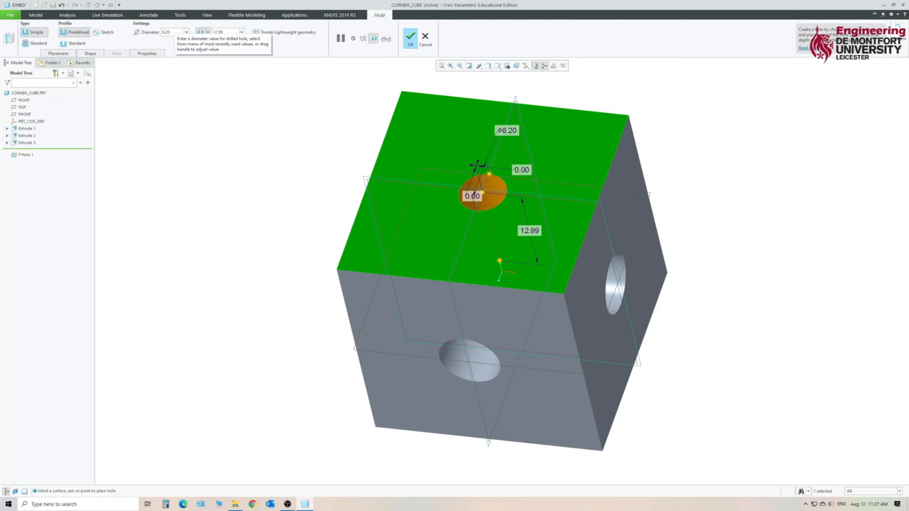
click(168, 33)
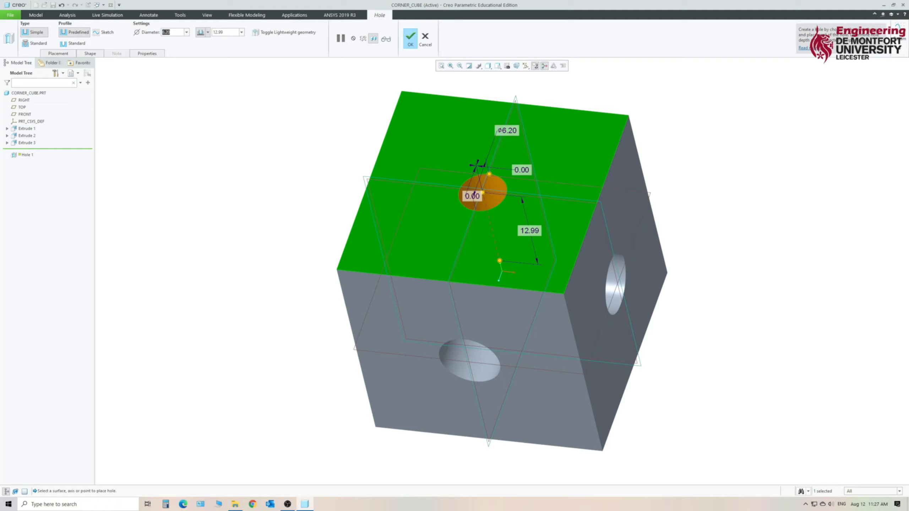
text(8)
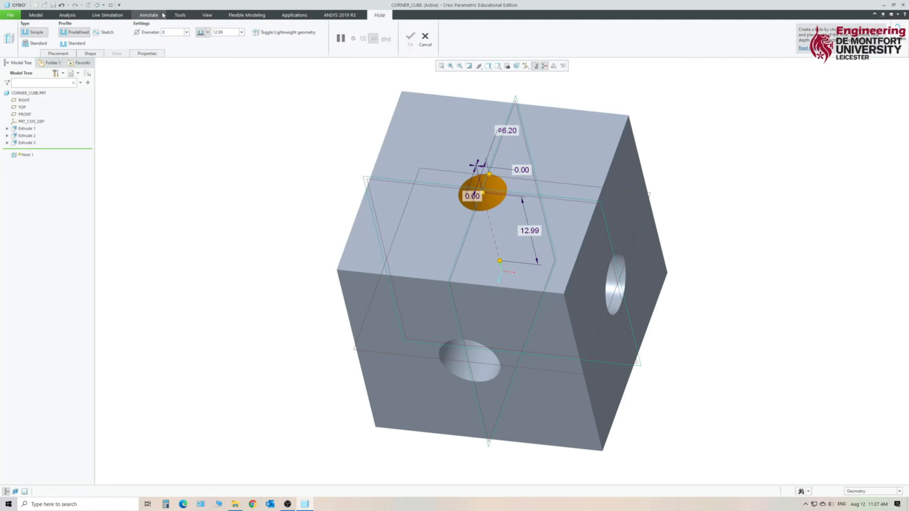
click(551, 201)
Make the hole intersect all surfaces, complete it, and save the part.
middle_drag(268, 266, 269, 289)
click(208, 33)
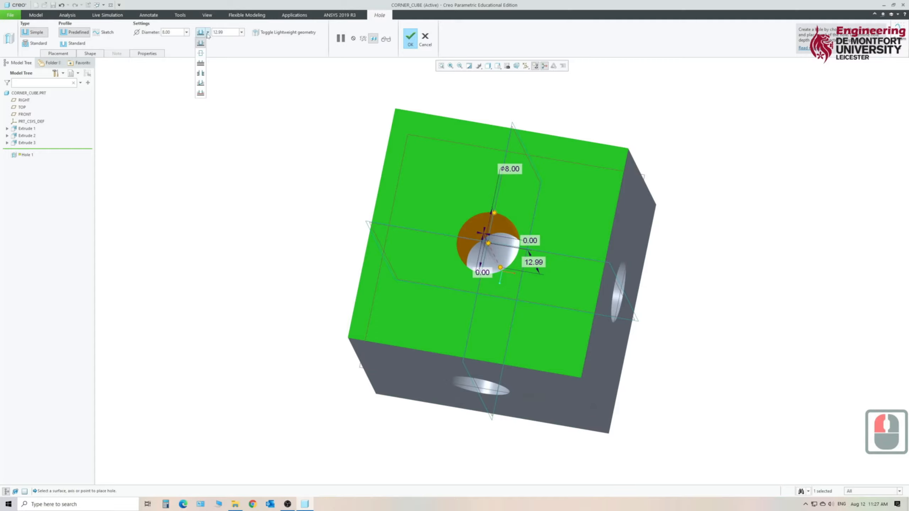
click(197, 72)
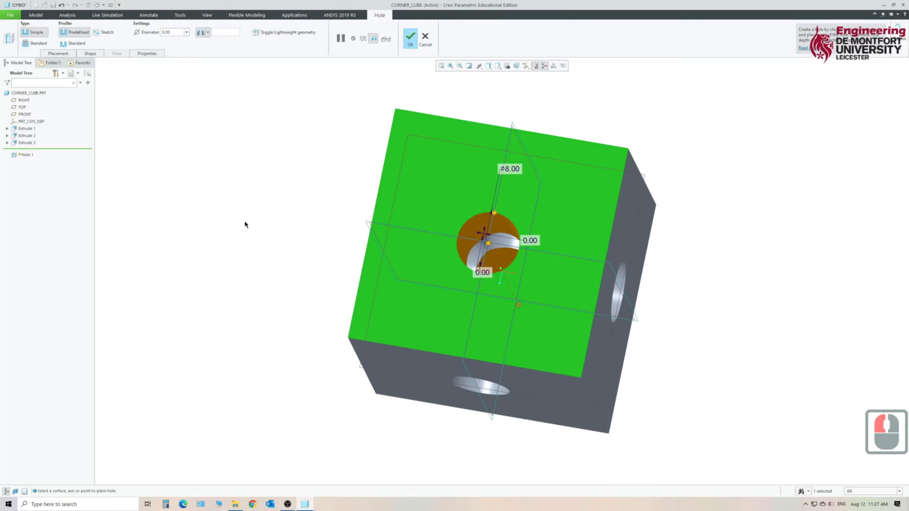
mouse_move(244, 220)
middle_down()
mouse_move(391, 144)
mouse_move(380, 141)
mouse_move(382, 114)
mouse_move(225, 199)
mouse_move(238, 174)
mouse_move(224, 162)
mouse_move(234, 182)
middle_up()
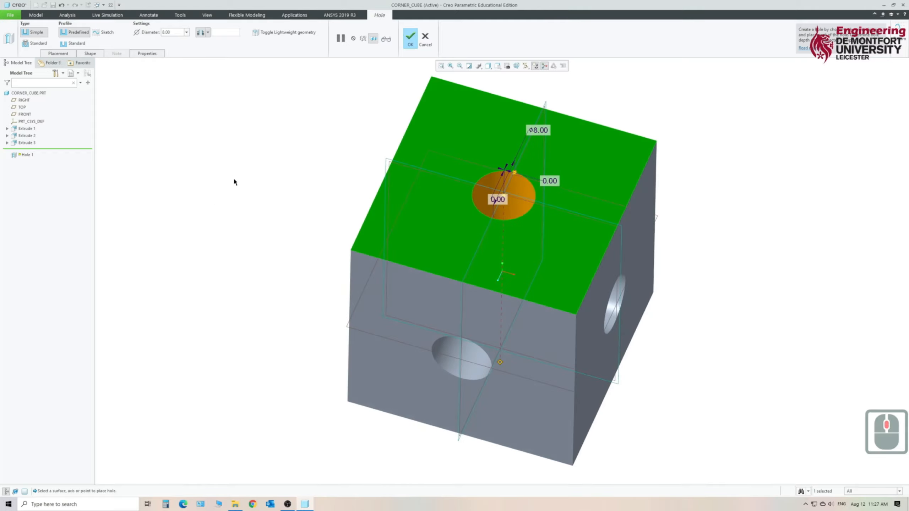
click(410, 45)
mouse_move(750, 321)
middle_down()
mouse_move(740, 280)
mouse_move(669, 294)
mouse_move(712, 282)
mouse_move(697, 233)
mouse_move(728, 351)
mouse_move(721, 340)
middle_up()
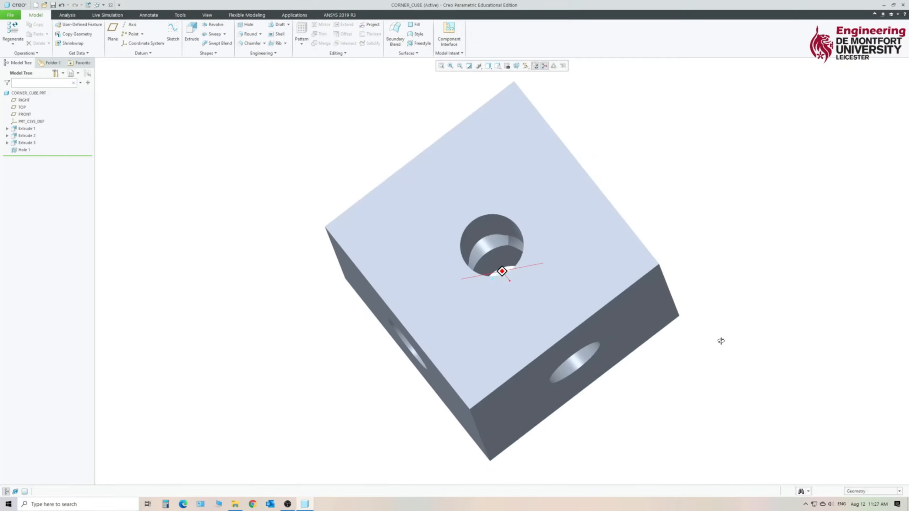
click(52, 4)
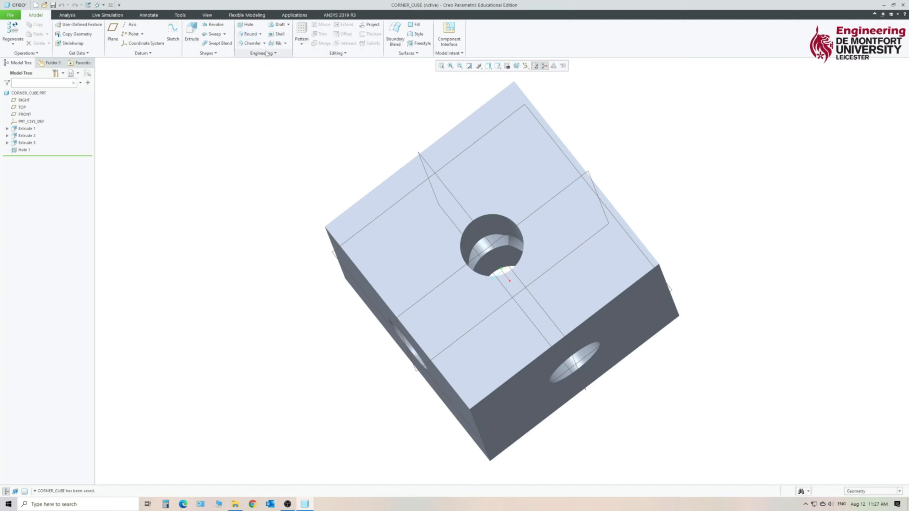
Start a round on one top edge of the cube and set its radius to 5 mm.
click(244, 36)
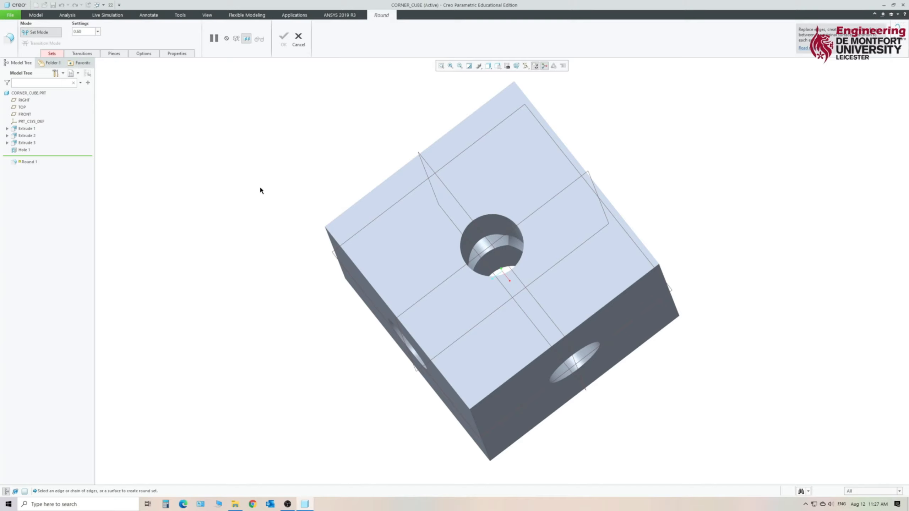
click(343, 212)
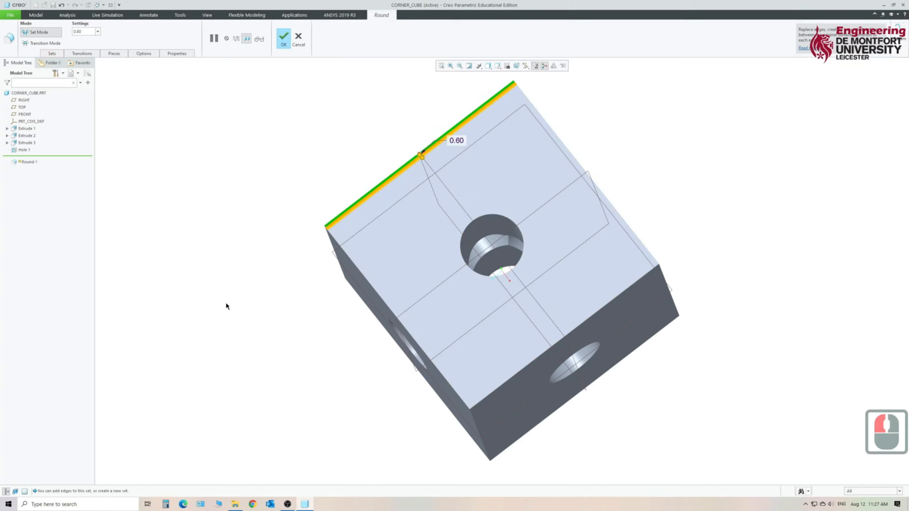
middle_drag(225, 303, 273, 242)
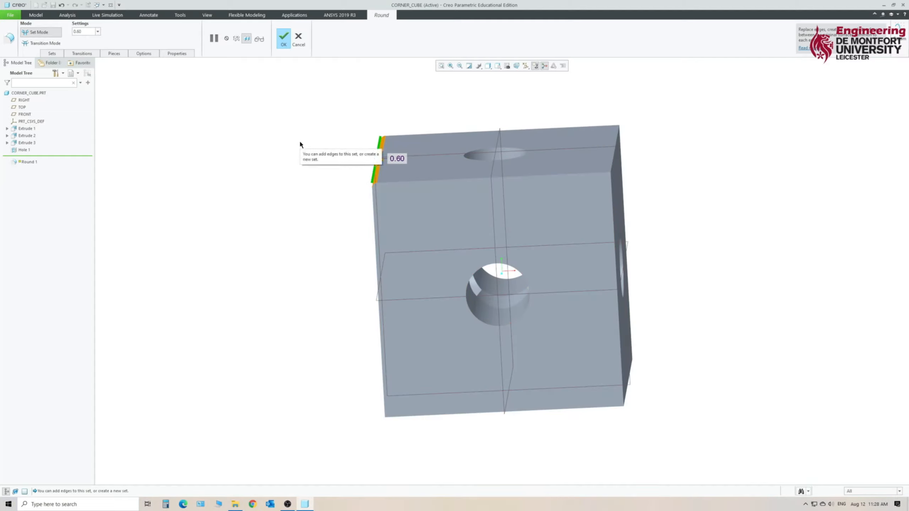
click(399, 162)
double_click(398, 161)
text(5)
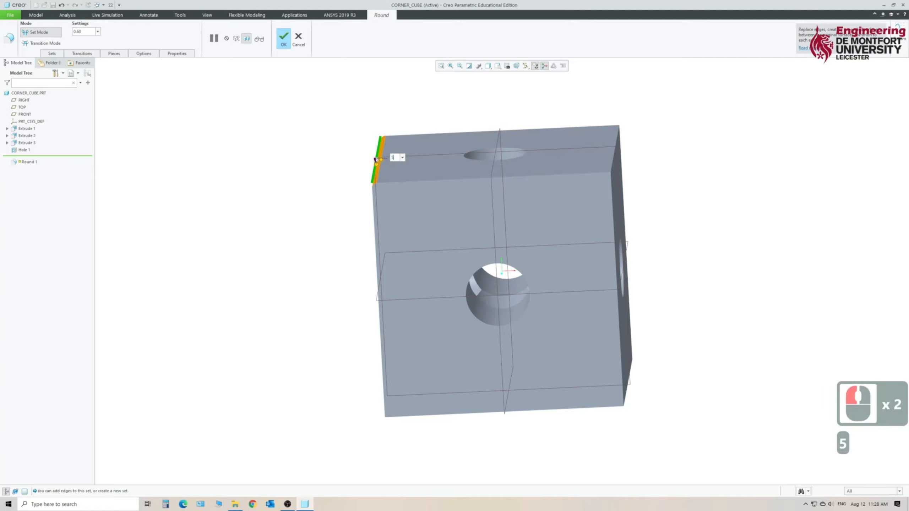
key(Return)
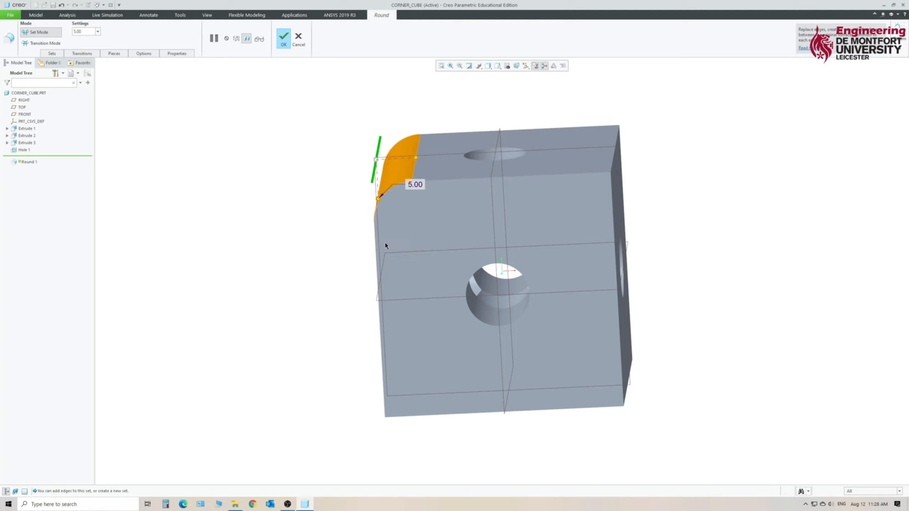
Add the other three top-face edges and three of the cube's vertical edges to the same round set.
middle_drag(706, 185, 661, 219)
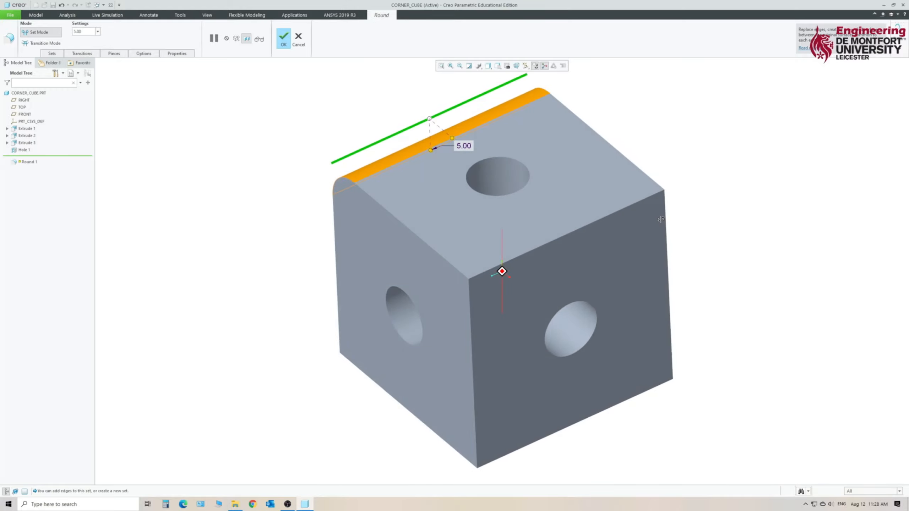
ctrl+click(390, 214)
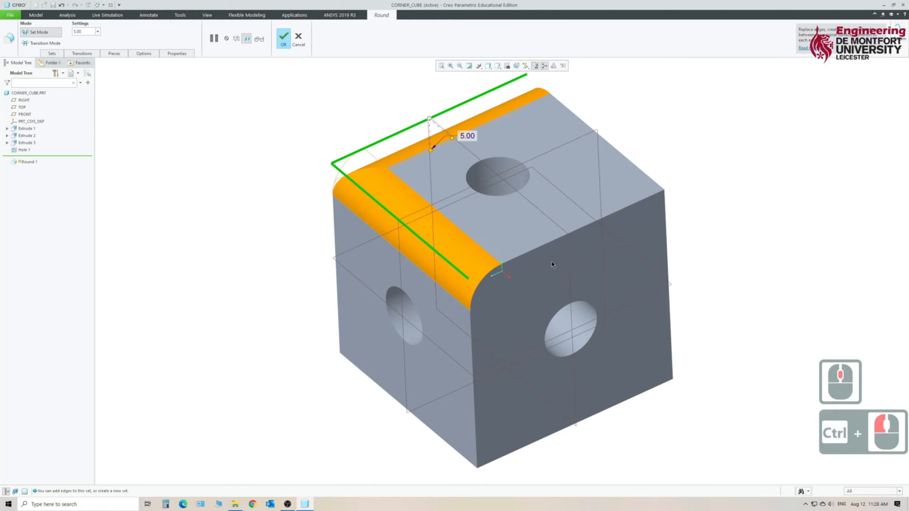
ctrl+click(608, 211)
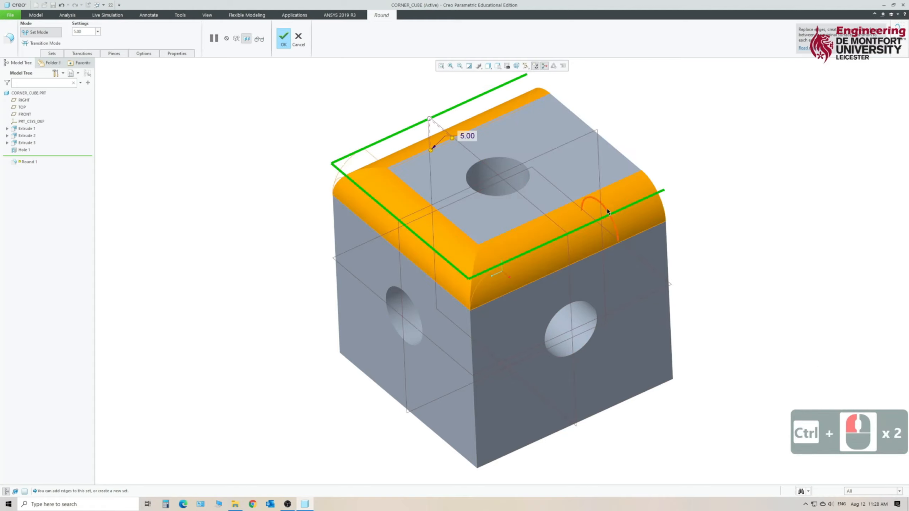
ctrl+click(630, 161)
ctrl+click(337, 285)
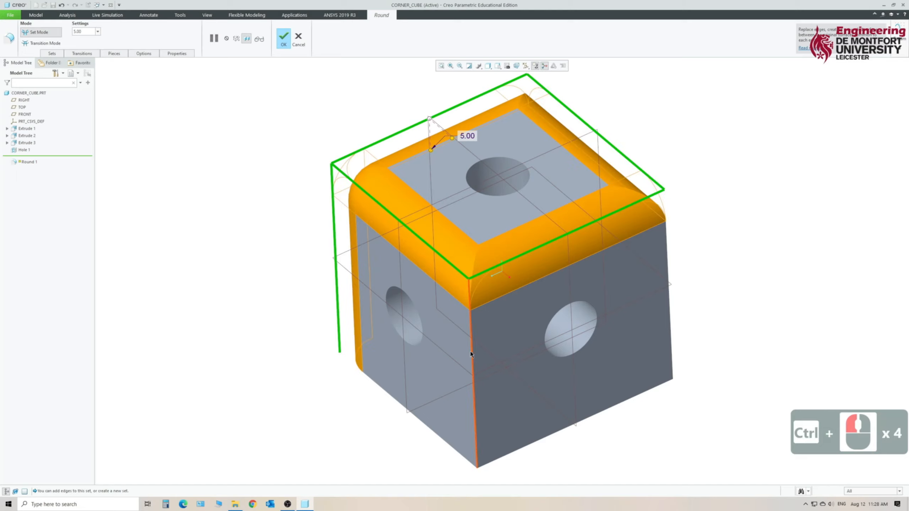
ctrl+click(475, 385)
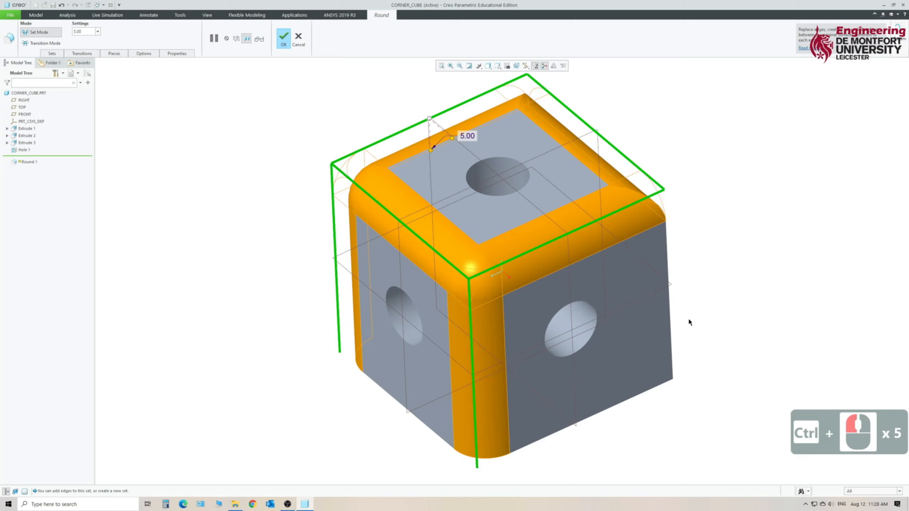
ctrl+click(671, 325)
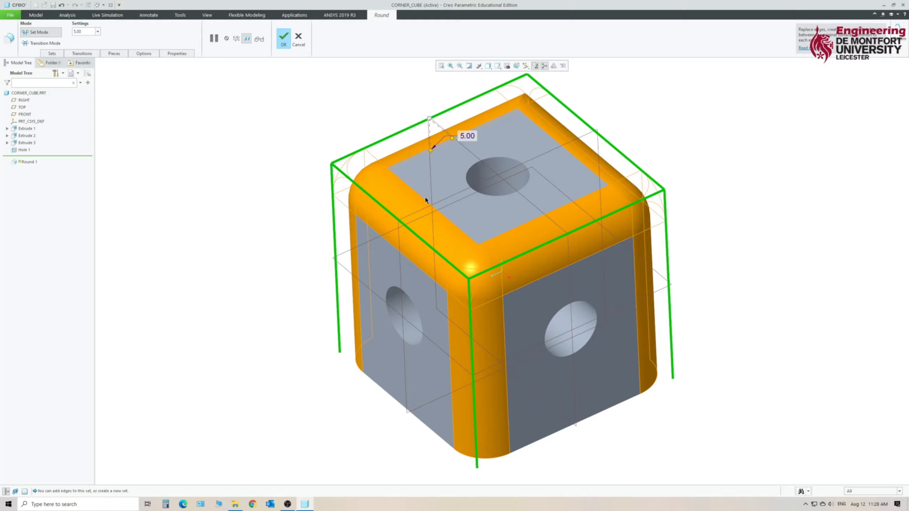
Add the four bottom-face edges and the last vertical edge to the round, complete it, and save the part.
middle_drag(311, 360, 283, 329)
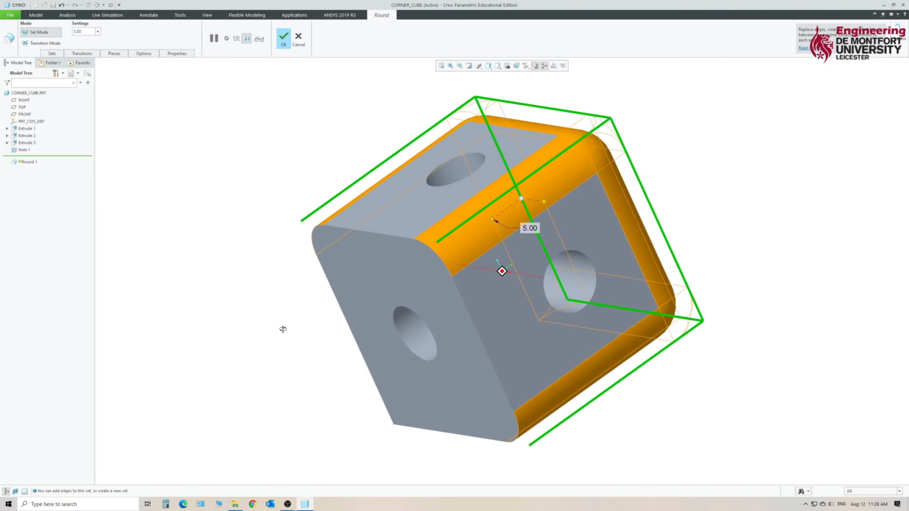
ctrl+click(355, 229)
ctrl+click(462, 301)
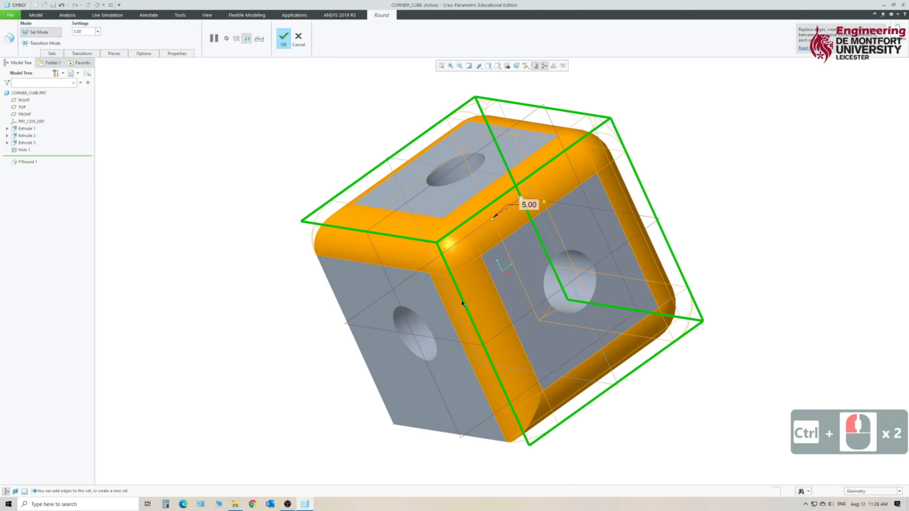
ctrl+click(483, 439)
ctrl+click(362, 364)
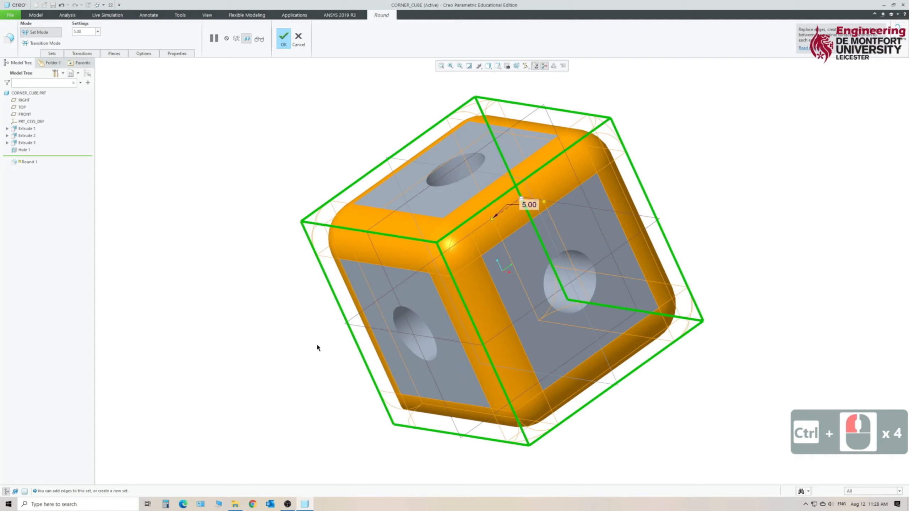
middle_drag(215, 243, 329, 329)
ctrl+click(354, 319)
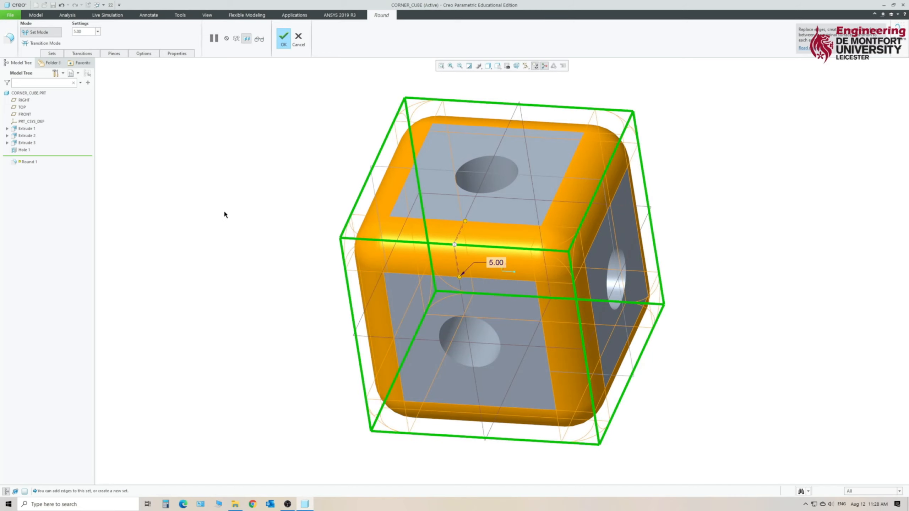
click(288, 47)
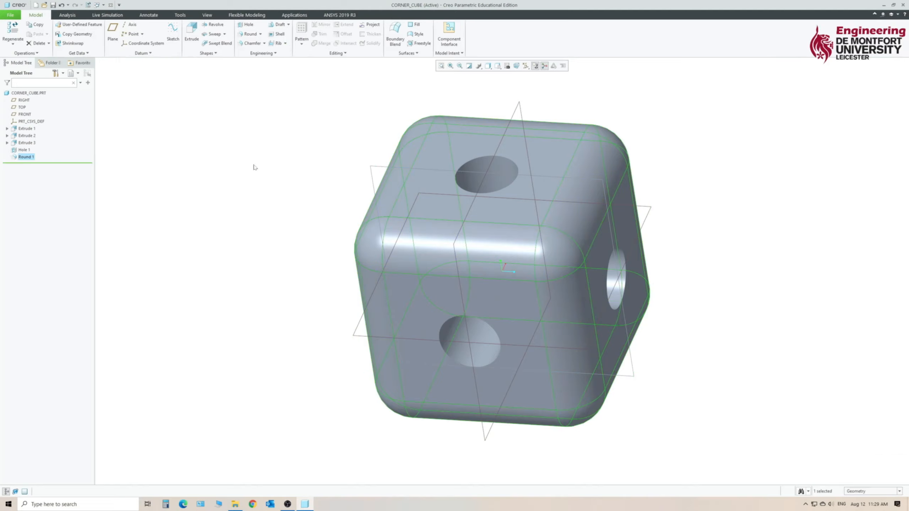
click(53, 4)
Start a D x D edge chamfer of 0.5 mm on the hole rims of three adjacent cube faces.
click(252, 43)
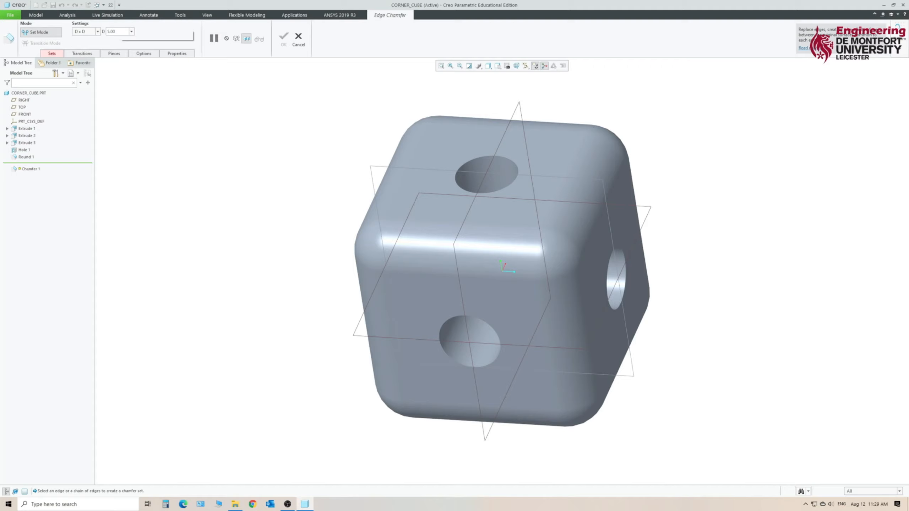
click(114, 32)
text(0.5)
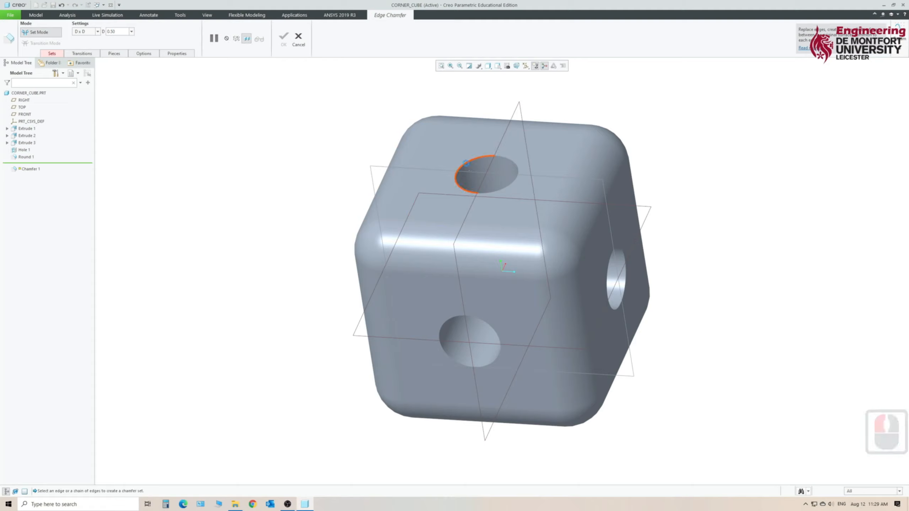
click(468, 165)
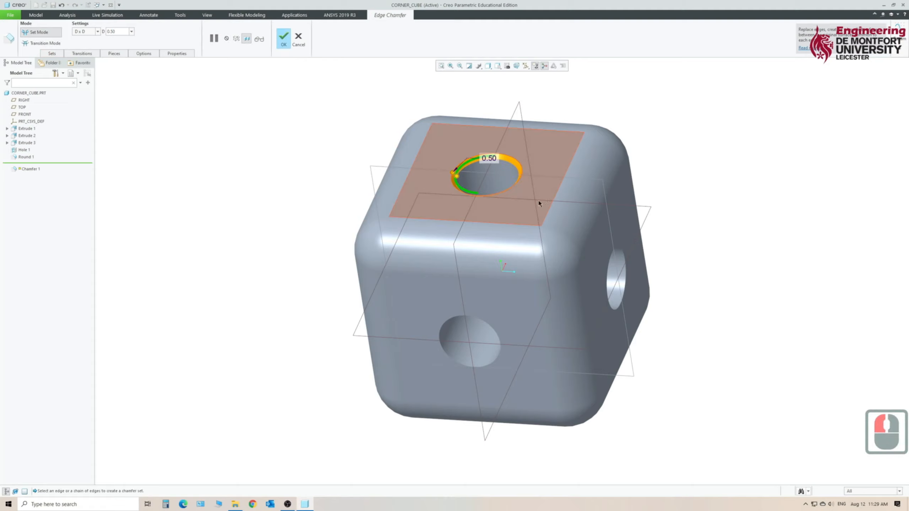
click(609, 272)
ctrl+click(609, 273)
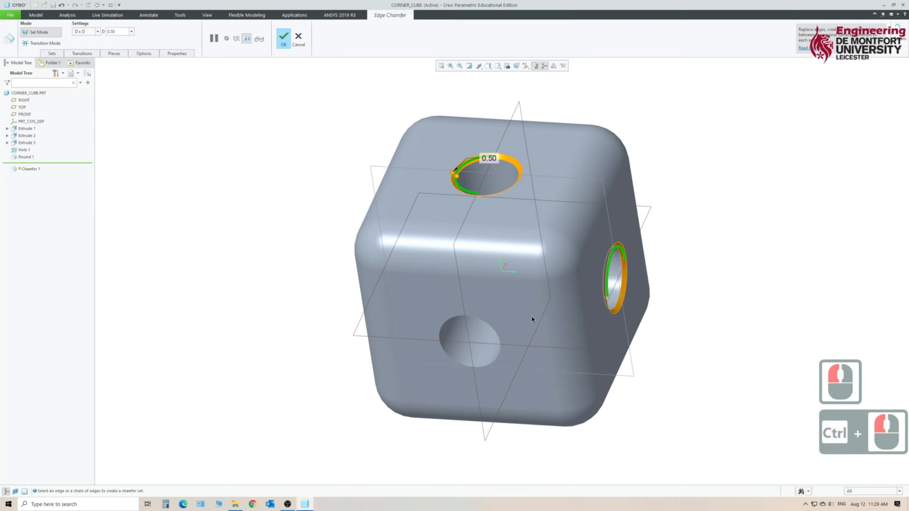
ctrl+click(451, 360)
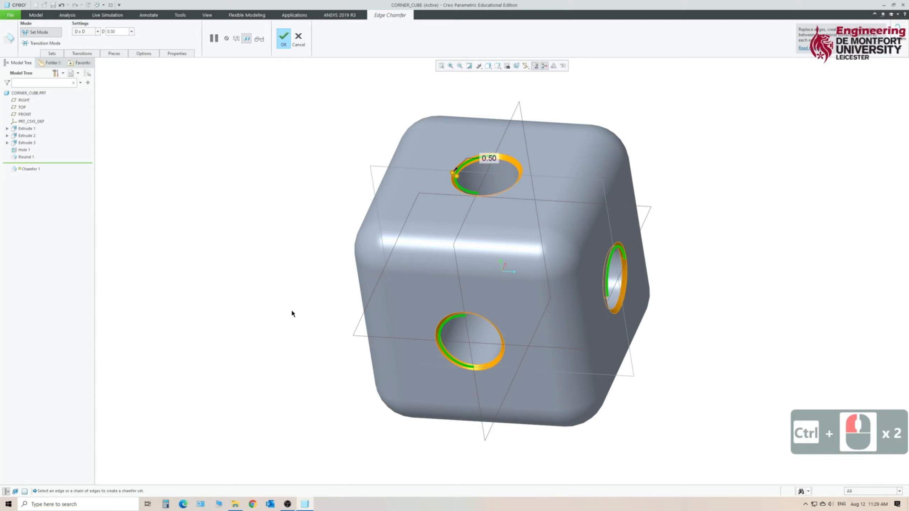
Add the hole rims on the remaining three cube faces to the chamfer, complete it, and save the part.
middle_drag(273, 303, 405, 331)
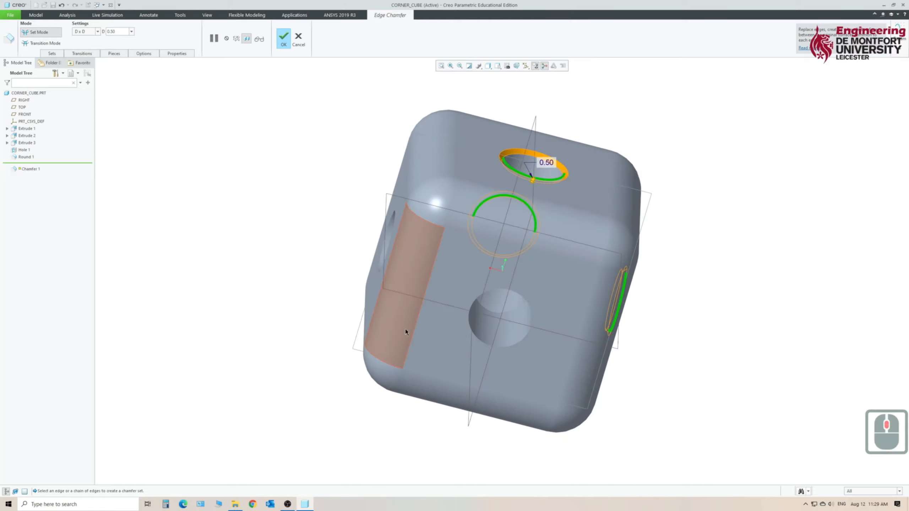
ctrl+click(505, 350)
middle_drag(270, 341, 411, 321)
ctrl+click(432, 316)
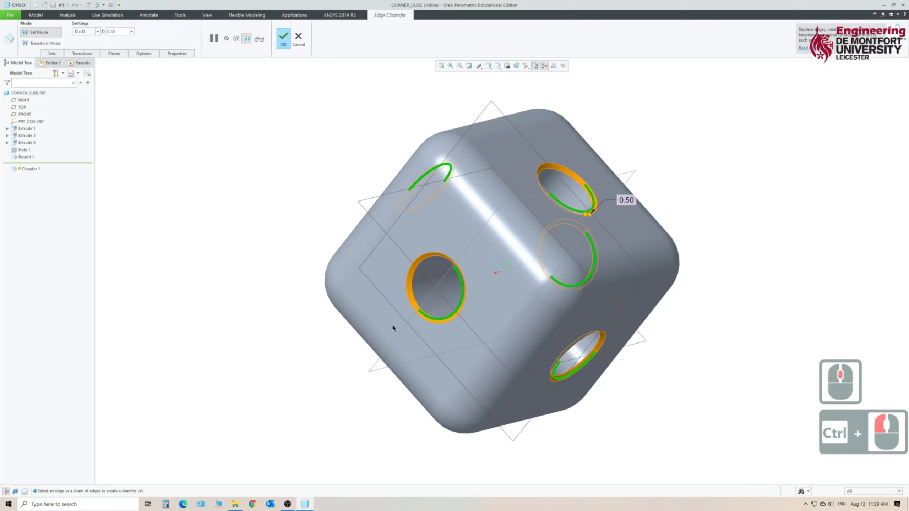
middle_drag(284, 390, 324, 327)
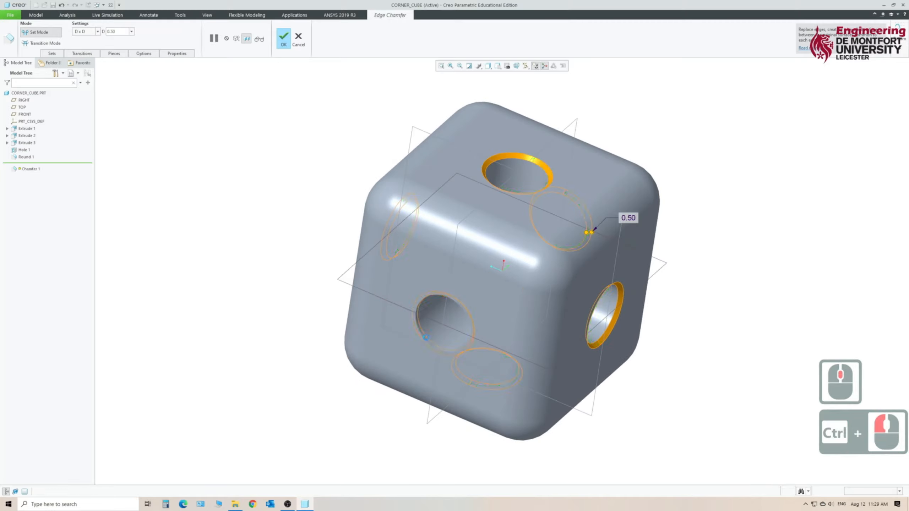
middle_drag(275, 276, 263, 359)
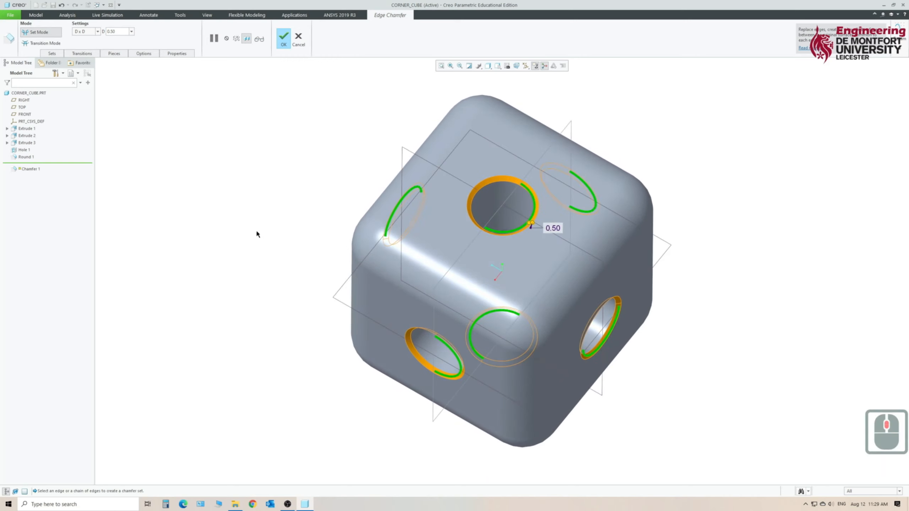
click(283, 39)
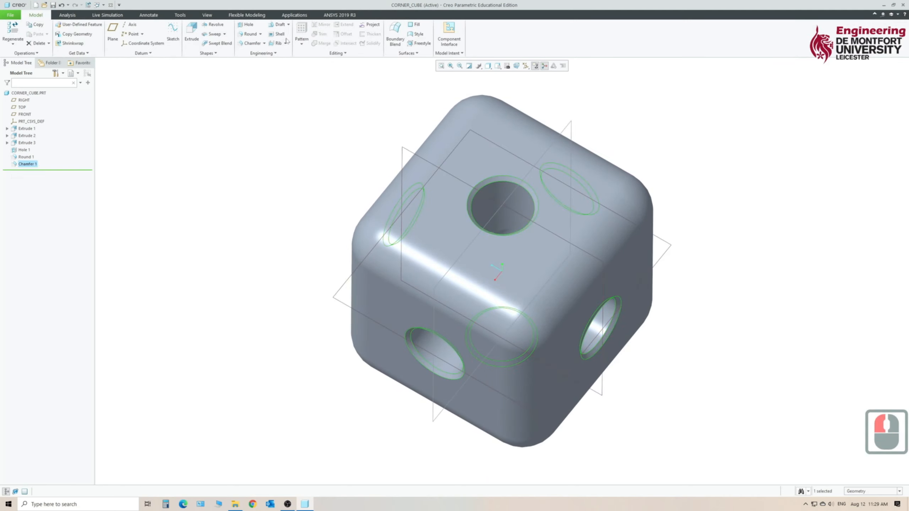
click(53, 5)
Clear the selection and set the cube's display style to Shading With Edges.
click(288, 207)
middle_drag(693, 435, 686, 379)
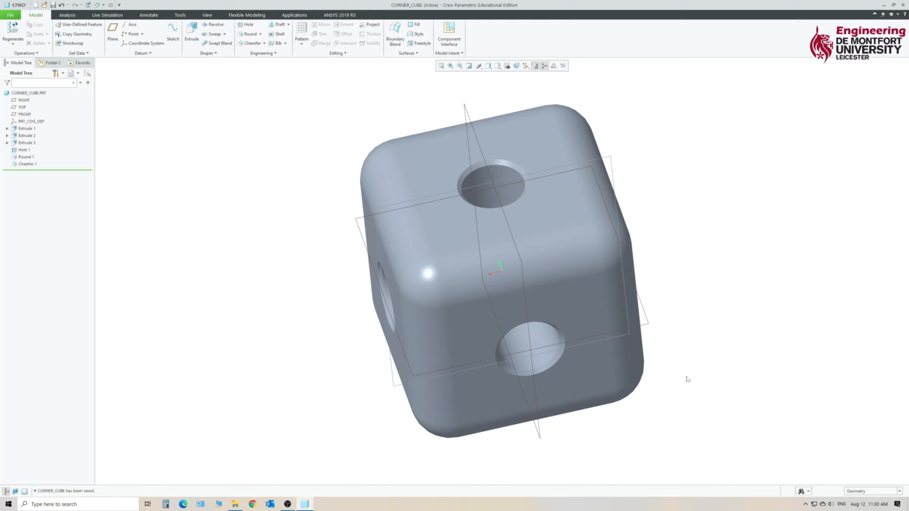
key(ctrl+d)
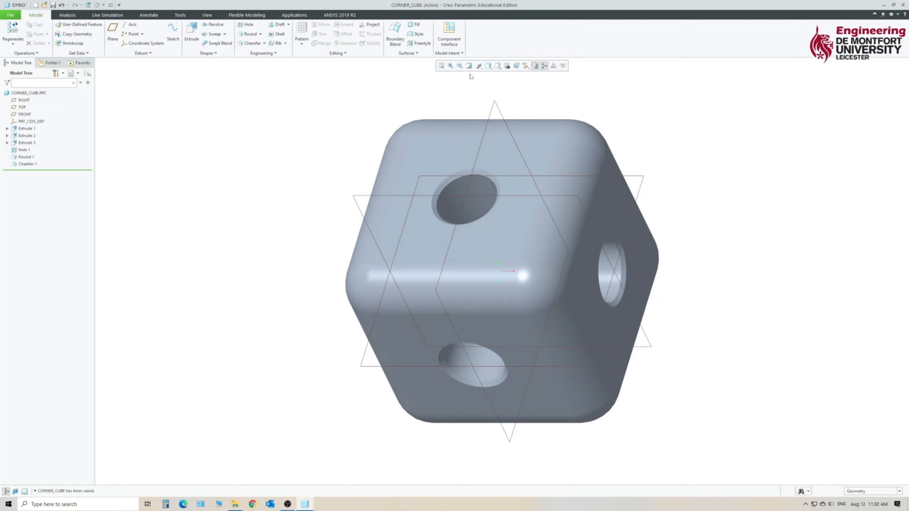
click(488, 65)
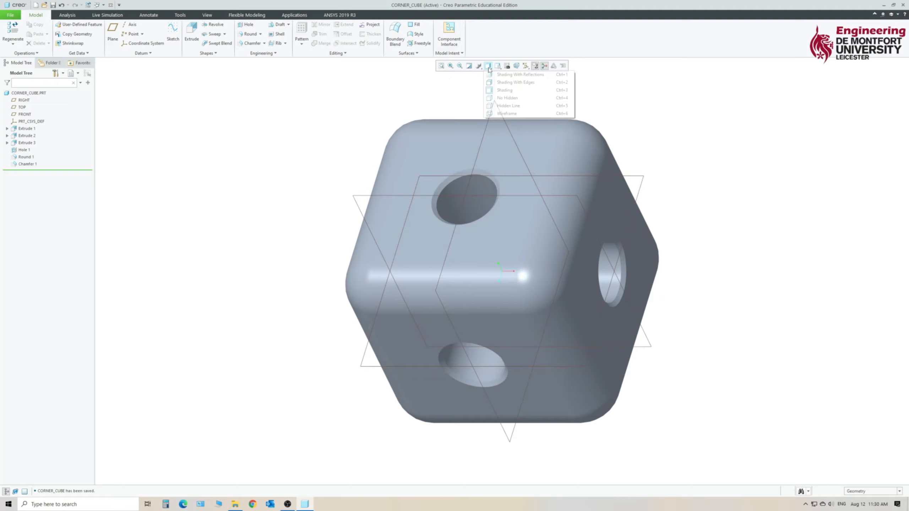
click(505, 83)
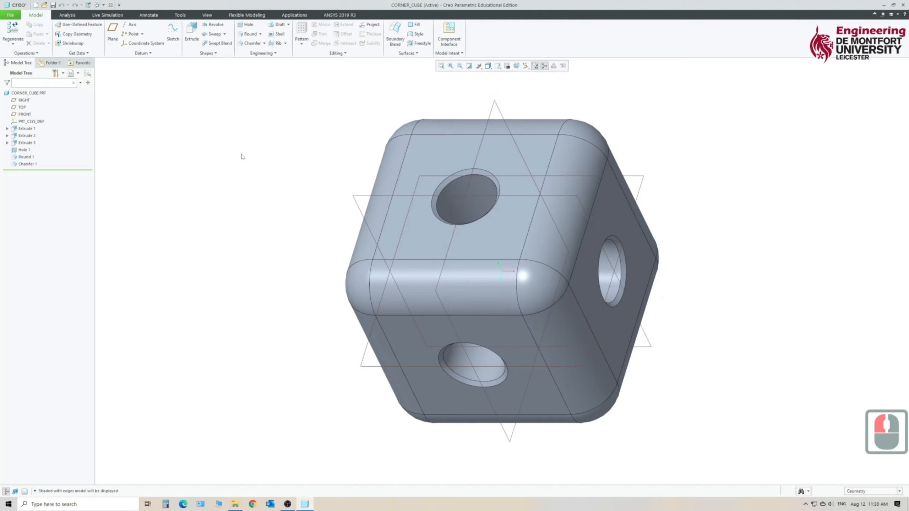